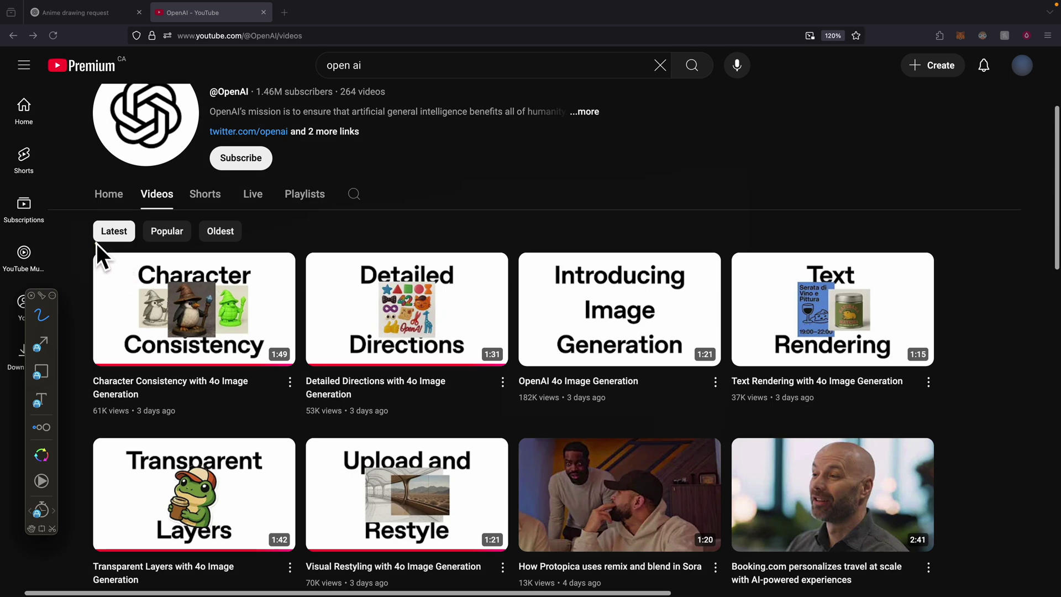
- Circle the Character Consistency video on OpenAI's YouTube Videos page
mouse_move(96, 244)
left_mouse_down()
mouse_move(274, 264)
mouse_move(113, 254)
left_mouse_up()
key("ctrl+shift+Tab")
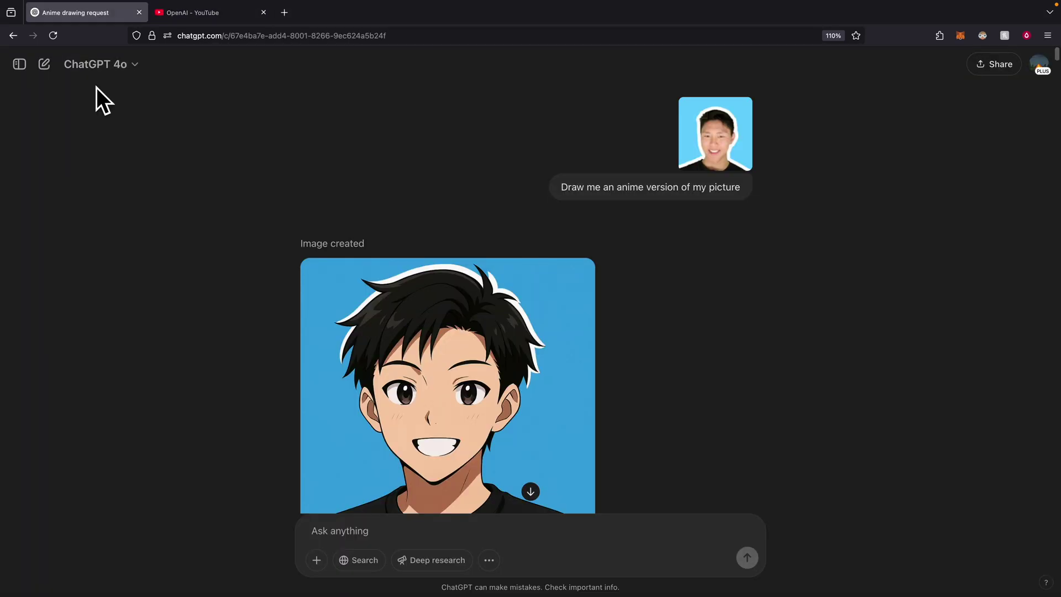
left_click_drag(71, 83, 146, 77)
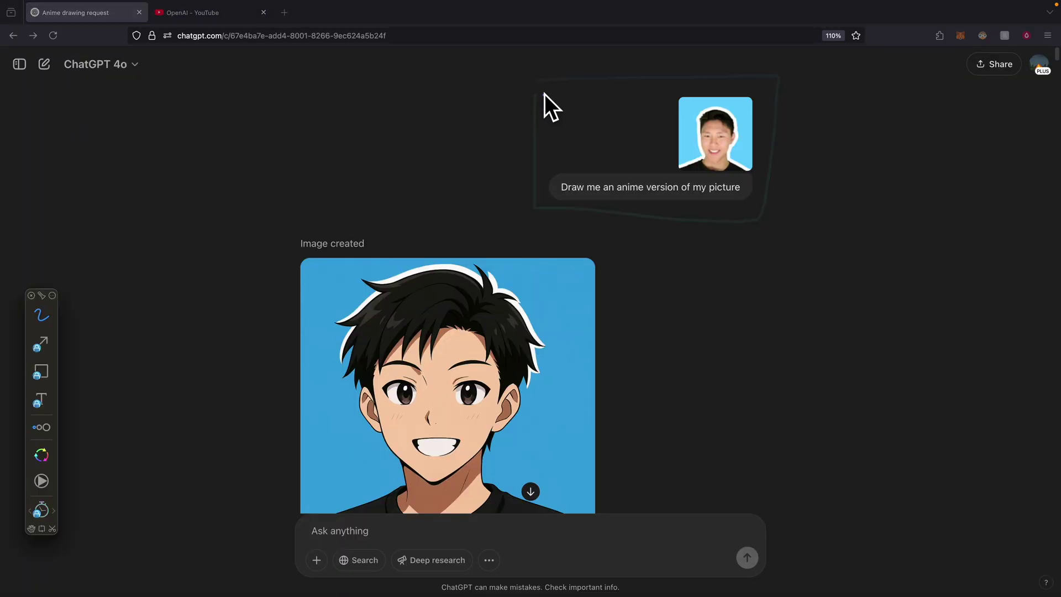
mouse_move(540, 83)
left_mouse_down()
mouse_move(542, 198)
mouse_move(757, 213)
mouse_move(719, 85)
mouse_move(599, 218)
mouse_move(781, 63)
mouse_move(539, 66)
left_mouse_up()
scroll(619, 243, "down", 2)
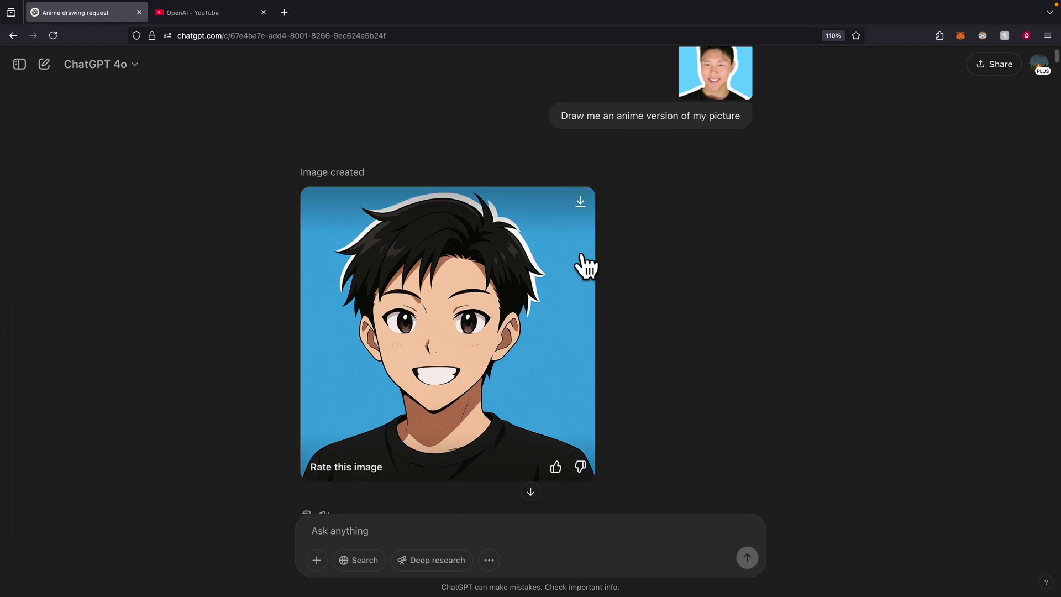
scroll(179, 106, "down", 5)
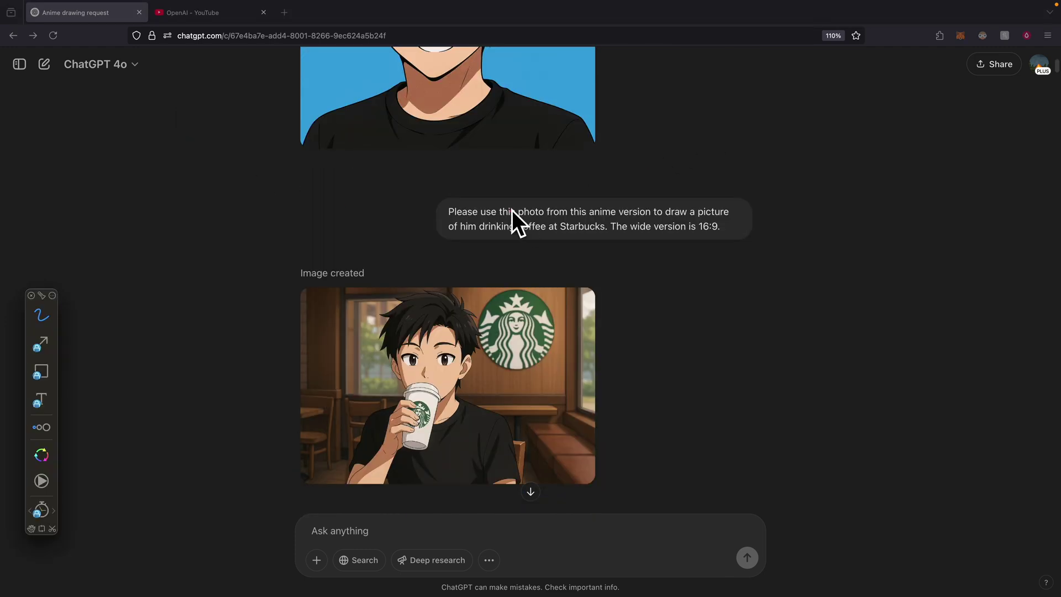
left_click_drag(664, 218, 721, 218)
left_click_drag(481, 237, 611, 237)
mouse_move(450, 303)
left_mouse_down()
mouse_move(340, 374)
mouse_move(407, 290)
left_mouse_up()
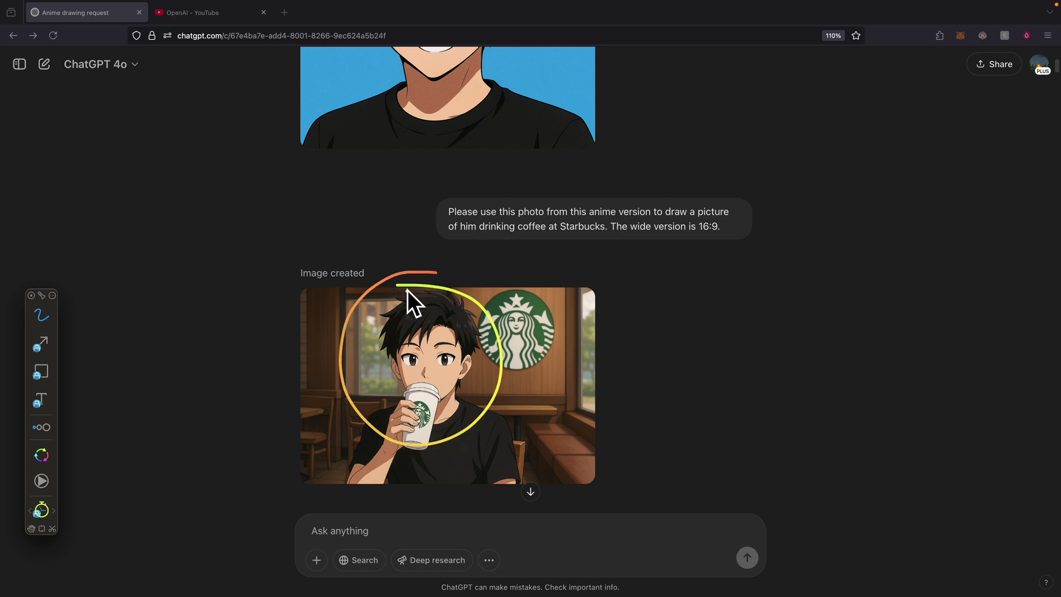
scroll(306, 256, "up", 3)
scroll(496, 459, "down", 5)
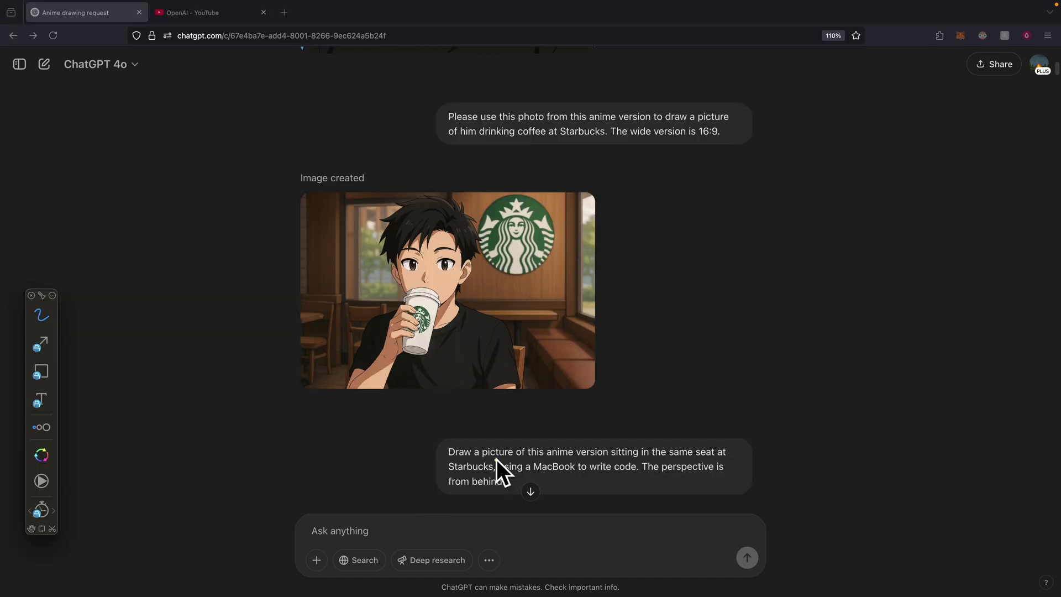
left_click_drag(546, 458, 735, 460)
left_click_drag(500, 475, 564, 475)
left_click_drag(644, 475, 733, 476)
left_click_drag(476, 488, 525, 486)
scroll(533, 453, "down", 5)
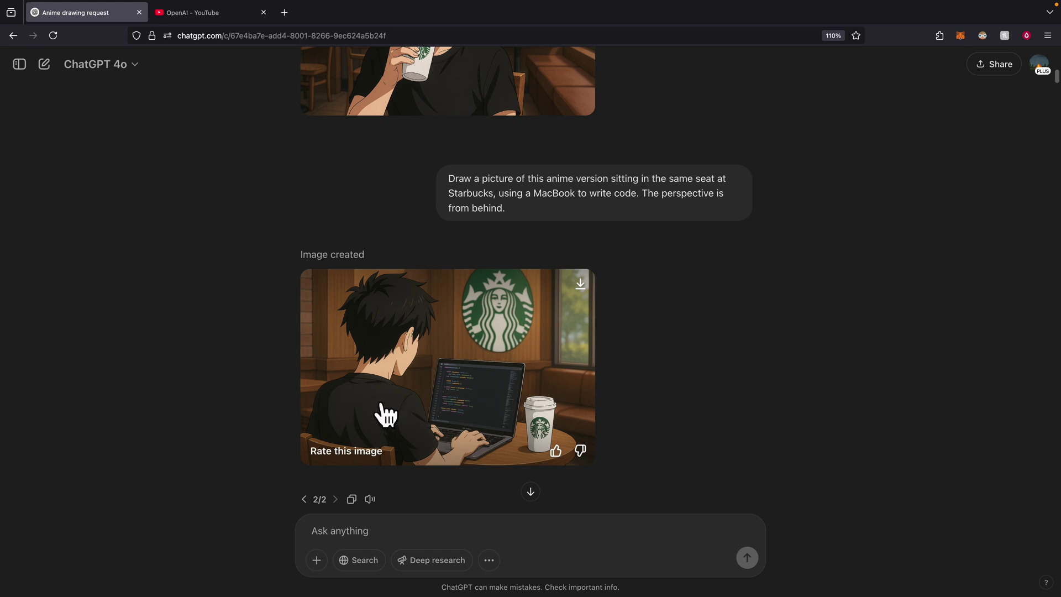
left_click_drag(403, 303, 369, 251)
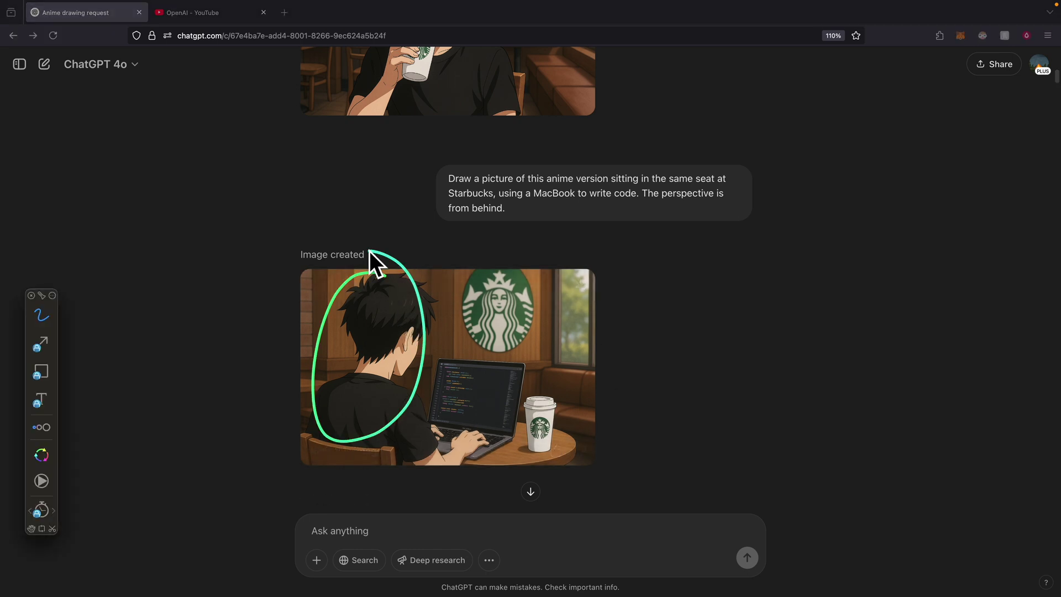
left_click_drag(442, 359, 458, 350)
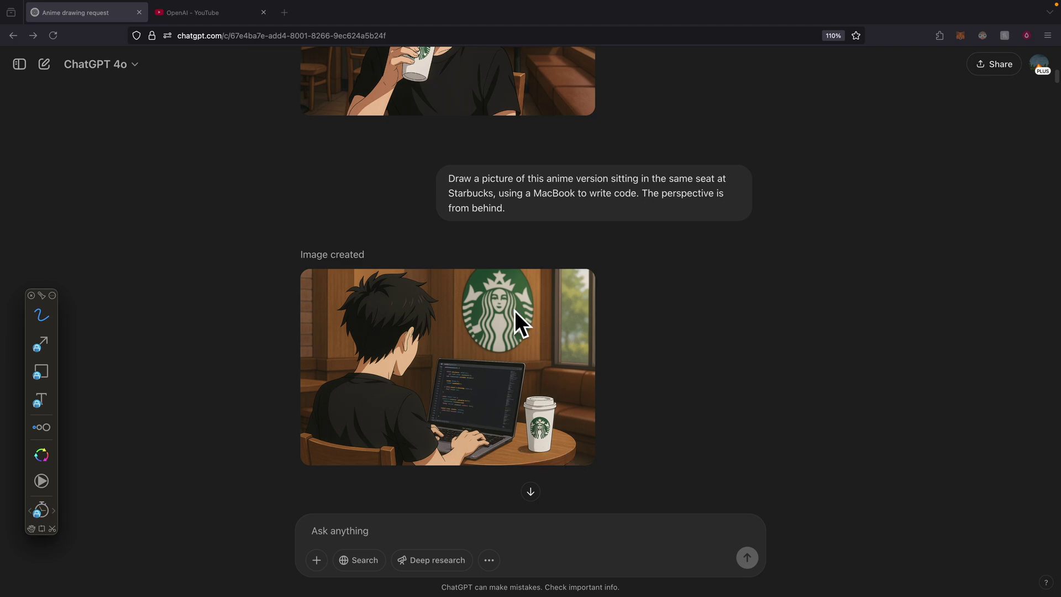
key("ctrl+Tab")
mouse_move(719, 230)
left_mouse_down()
mouse_move(727, 396)
mouse_move(955, 332)
mouse_move(758, 227)
left_mouse_up()
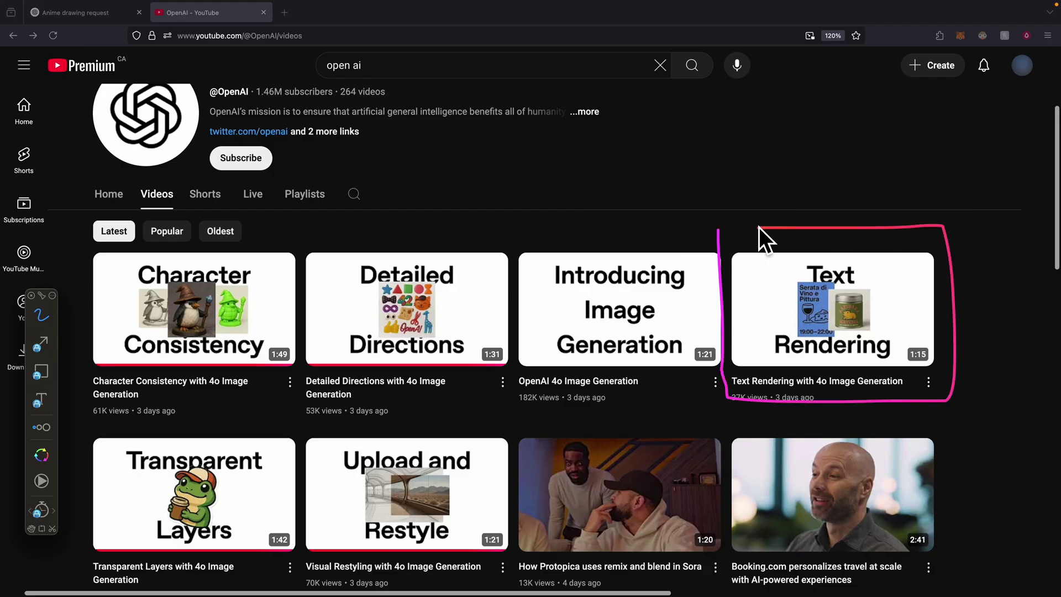
left_click(88, 13)
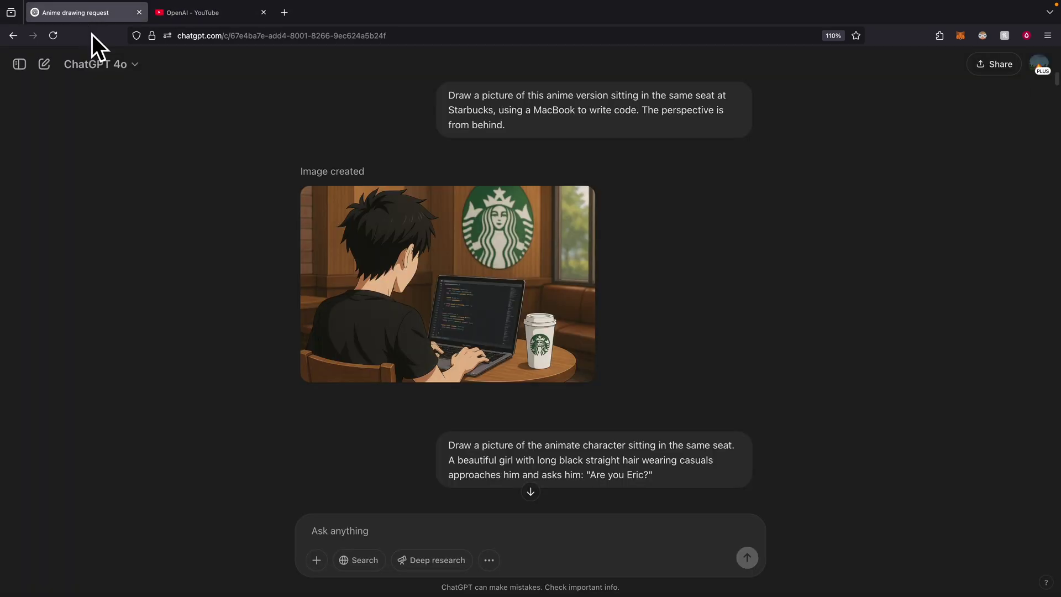
key("ctrl+shift+a")
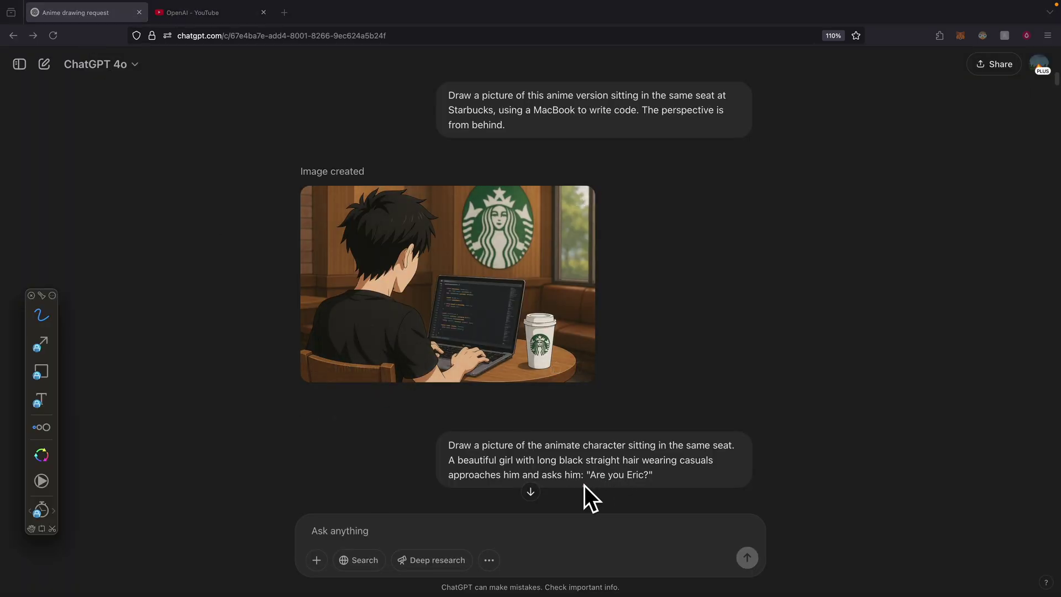
left_click_drag(543, 467, 715, 465)
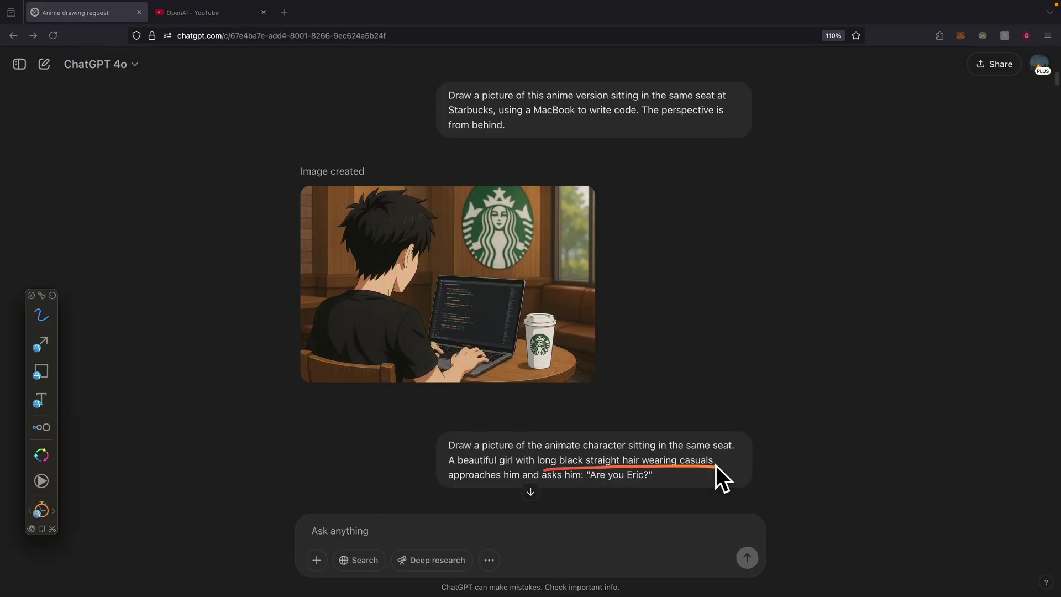
left_click_drag(586, 464, 582, 460)
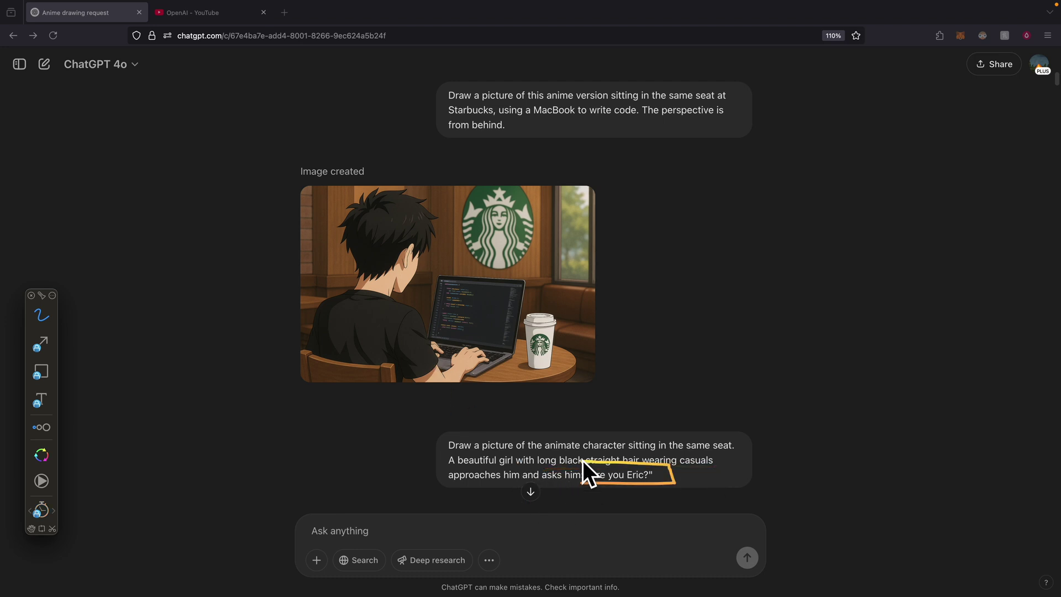
scroll(581, 479, "down", 4)
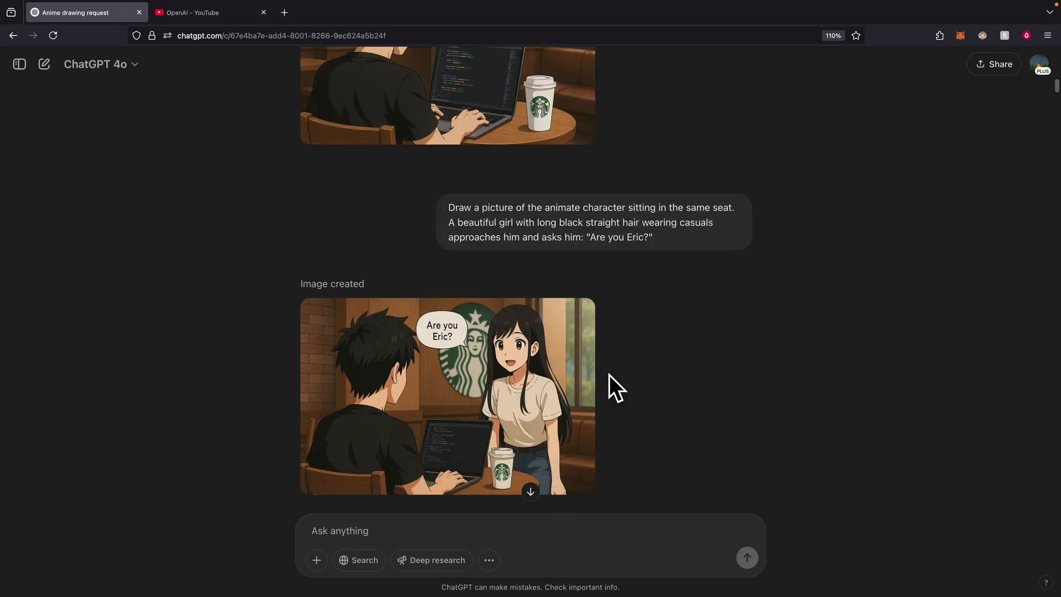
left_click_drag(617, 302, 467, 266)
mouse_move(334, 319)
left_mouse_down()
mouse_move(393, 360)
mouse_move(349, 320)
left_mouse_up()
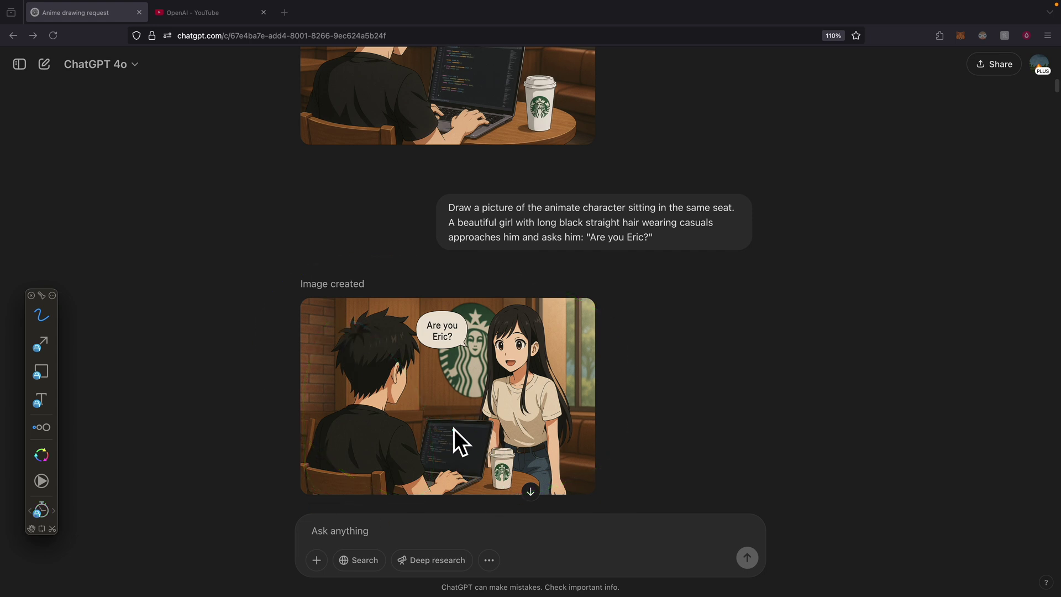
left_click_drag(481, 301, 479, 470)
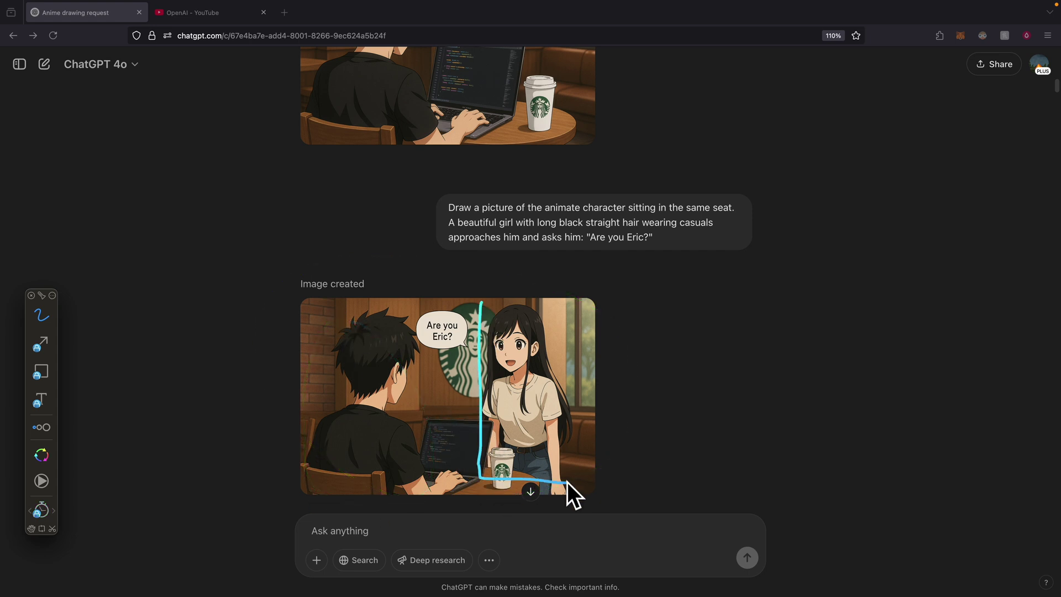
mouse_move(567, 482)
left_mouse_down()
mouse_move(515, 288)
mouse_move(419, 333)
mouse_move(461, 354)
mouse_move(463, 284)
left_mouse_up()
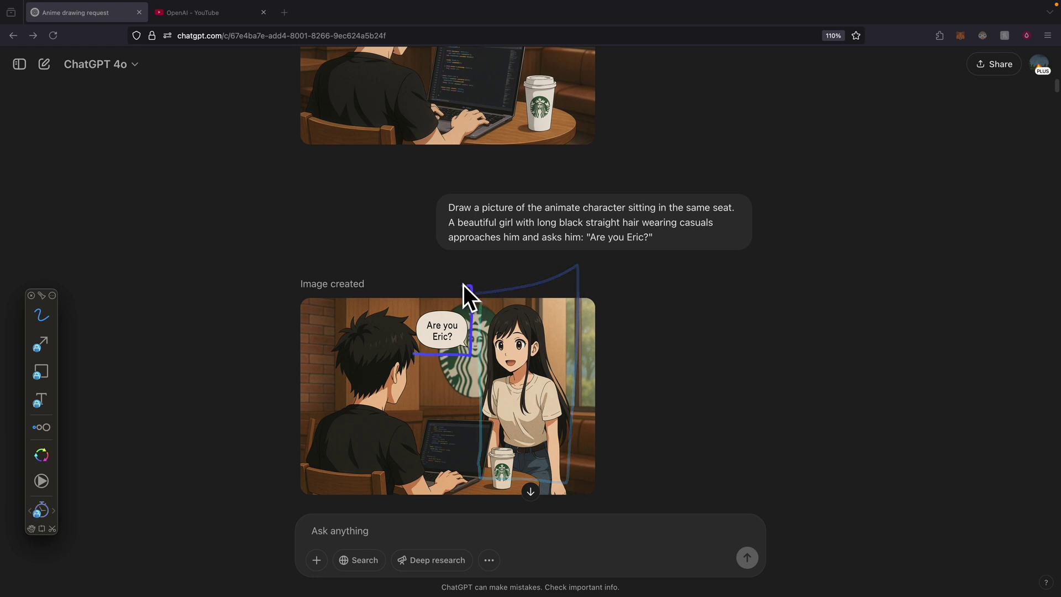
scroll(420, 376, "down", 2)
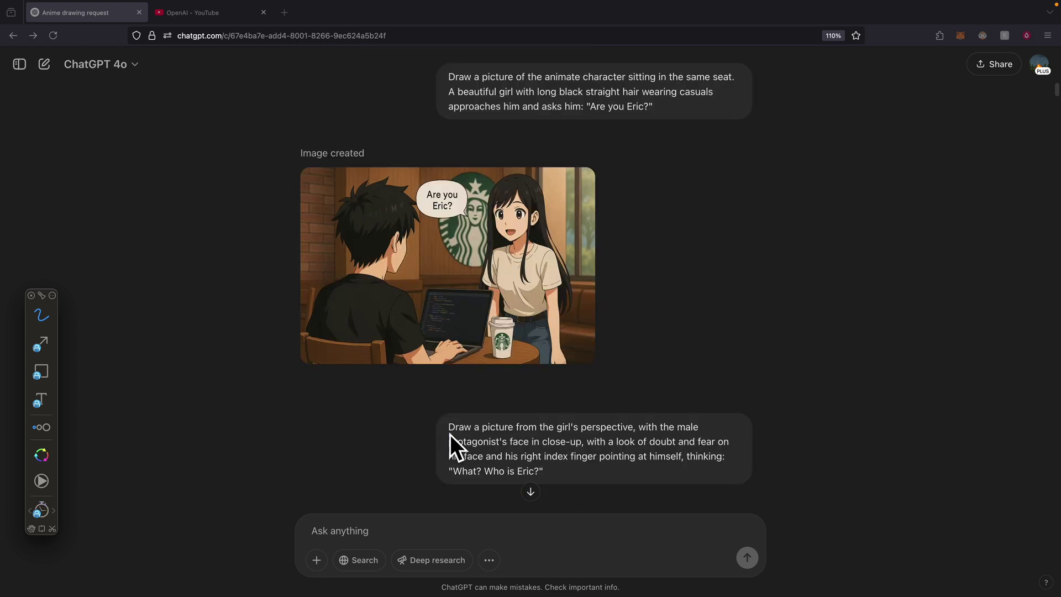
- Underline the close-up prompt's girl's perspective, look of doubt and fear, and finger pointing at himself
left_click_drag(554, 436, 641, 437)
left_click_drag(613, 449, 615, 448)
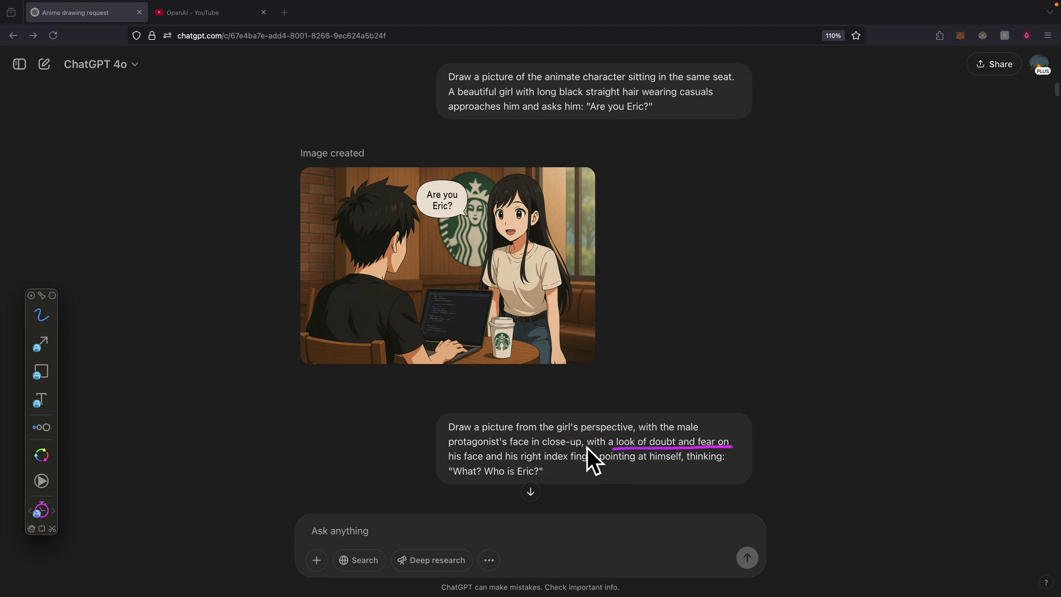
left_click_drag(529, 467, 662, 468)
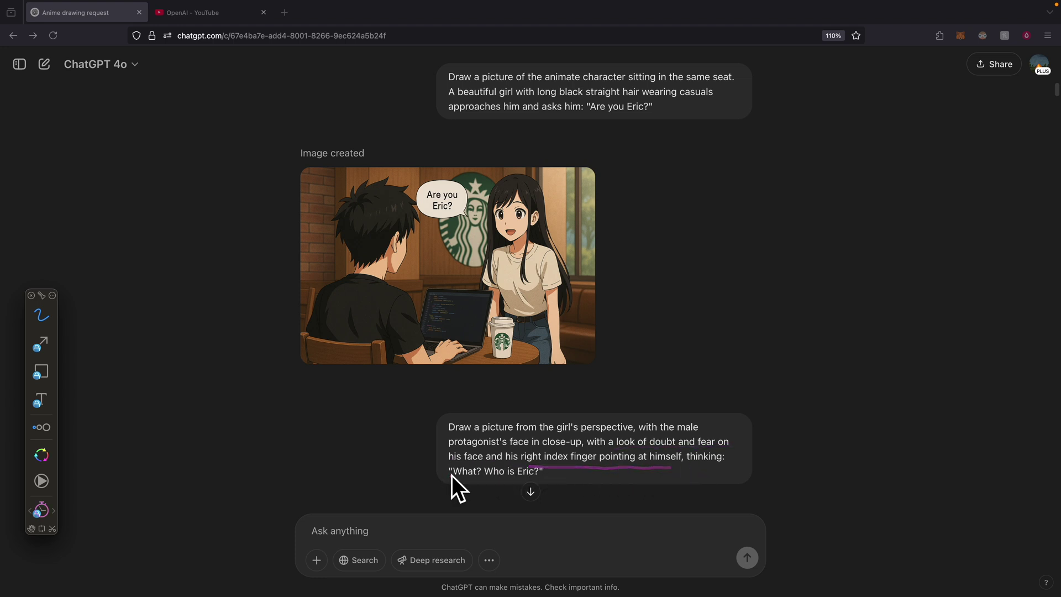
scroll(483, 433, "down", 4)
mouse_move(342, 268)
left_mouse_down()
mouse_move(407, 490)
mouse_move(373, 288)
mouse_move(365, 288)
left_mouse_up()
- Mark a video on OpenAI's YouTube videos page, then return to the anime drawing chat
key("ctrl+Tab")
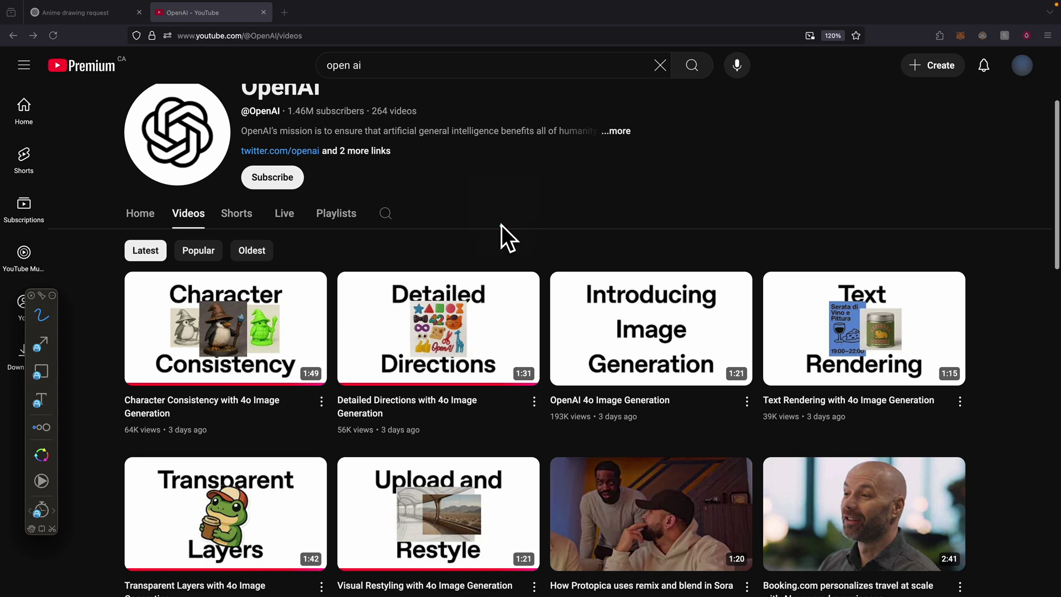
mouse_move(508, 215)
left_mouse_down()
mouse_move(502, 261)
mouse_move(536, 252)
left_mouse_up()
key("ctrl+Tab")
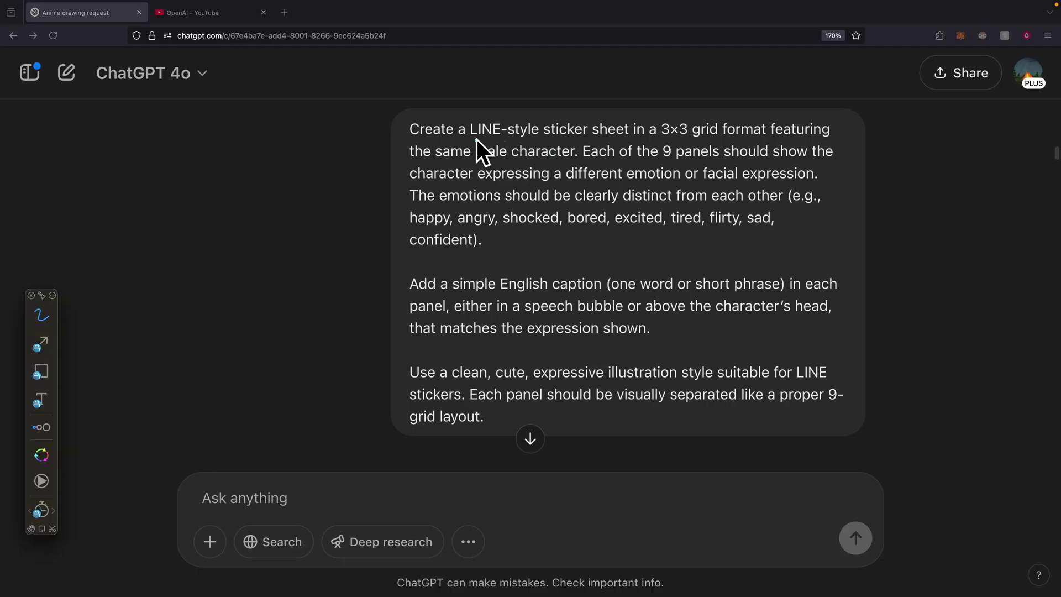
- Underline the sticker prompt's 3×3 grid, same male character, 9 panels, distinct emotions and 'happy'; close the full-size sheet
left_click_drag(661, 140, 711, 138)
left_click_drag(404, 162, 563, 161)
left_click_drag(655, 158, 723, 158)
left_click_drag(404, 183, 806, 181)
left_click_drag(413, 208, 564, 201)
left_click_drag(412, 227, 438, 227)
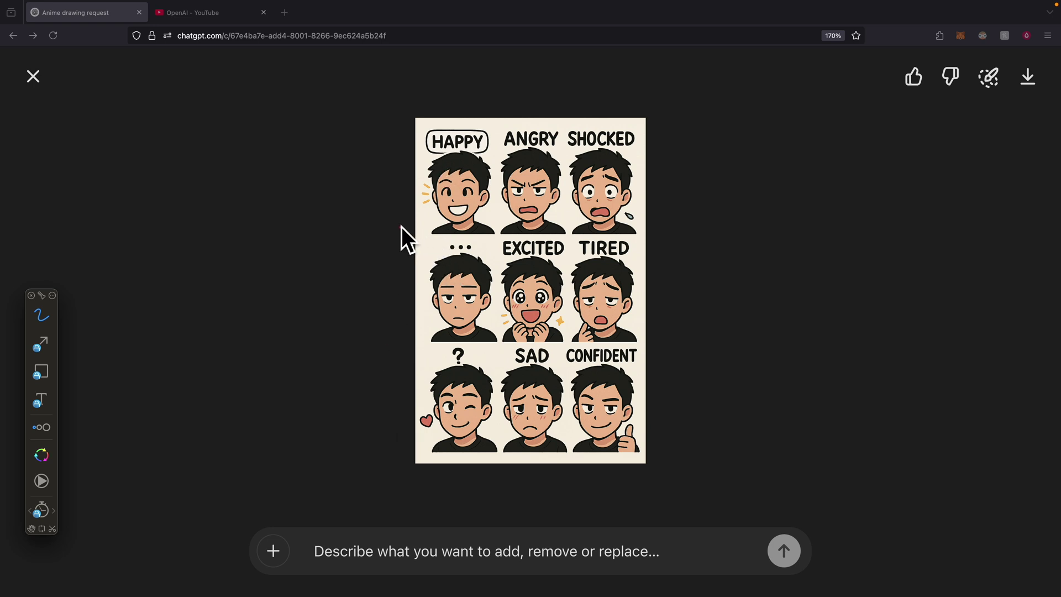
left_click(362, 210)
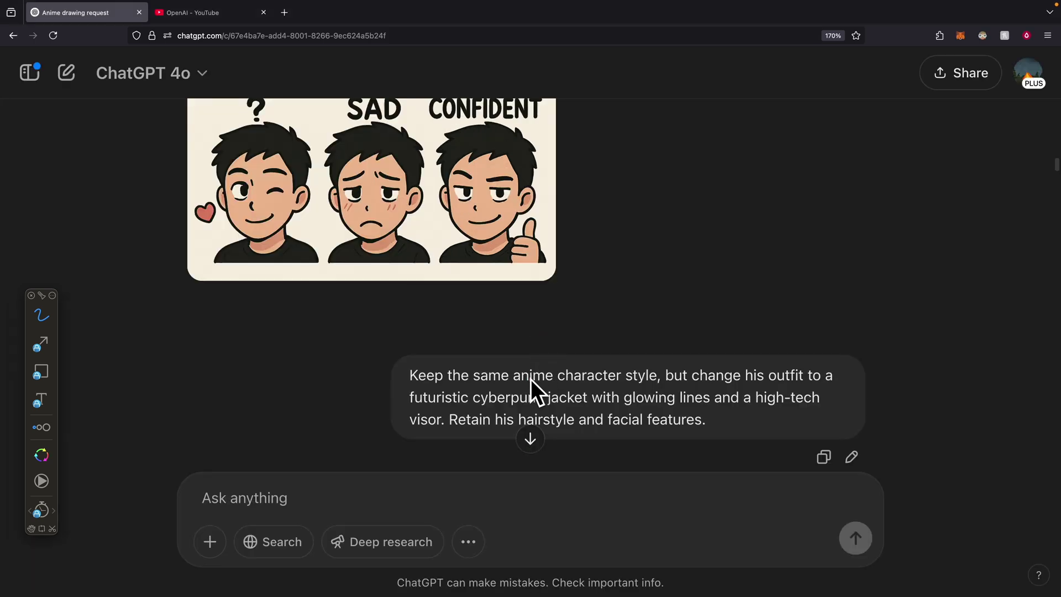
- Underline the outfit change and cyberpunk jacket request in the prompt
left_click_drag(740, 384, 822, 382)
left_click_drag(465, 409, 843, 408)
left_click_drag(415, 430, 445, 430)
- View the cyberpunk portrait full-size and circle the character
scroll(442, 359, "down", 2)
scroll(441, 331, "down", 5)
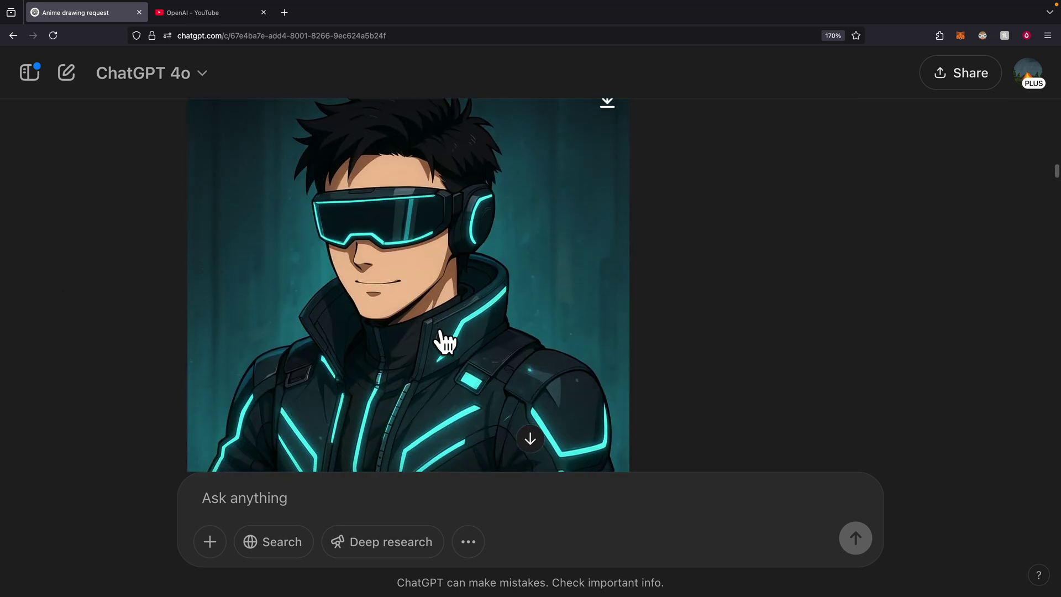
left_click(441, 339)
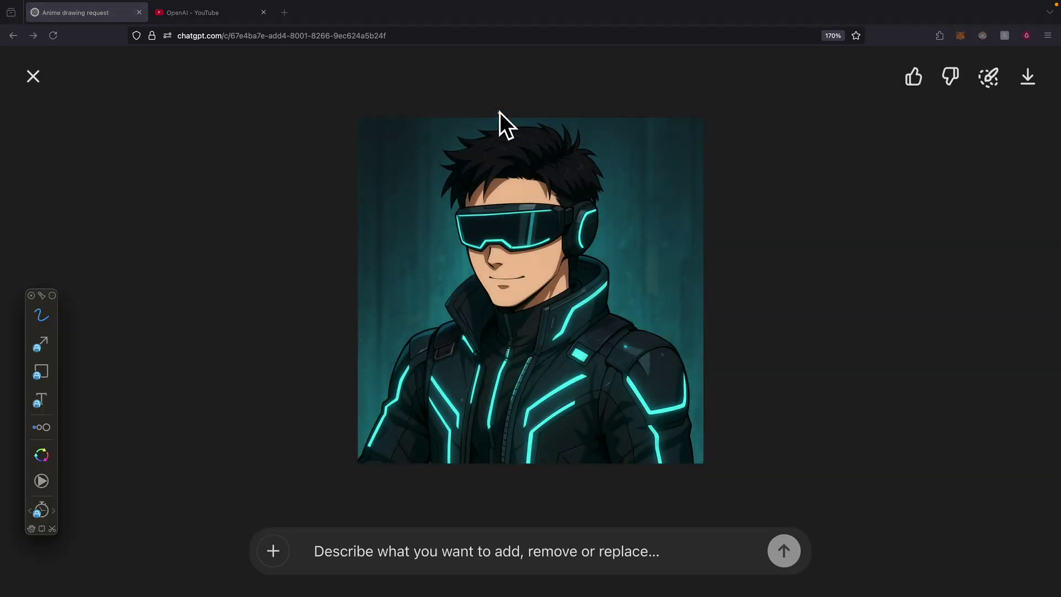
left_click_drag(500, 112, 467, 141)
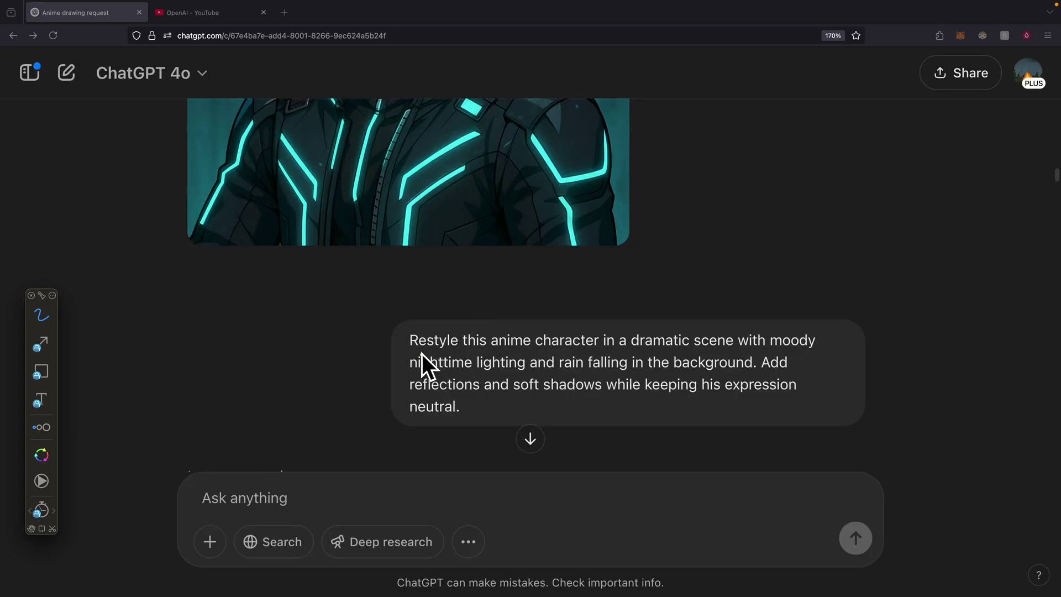
- Underline 'moody' and 'nighttime lighting', then mark the rain portrait's mouth and shadowed face
left_click_drag(735, 350, 844, 350)
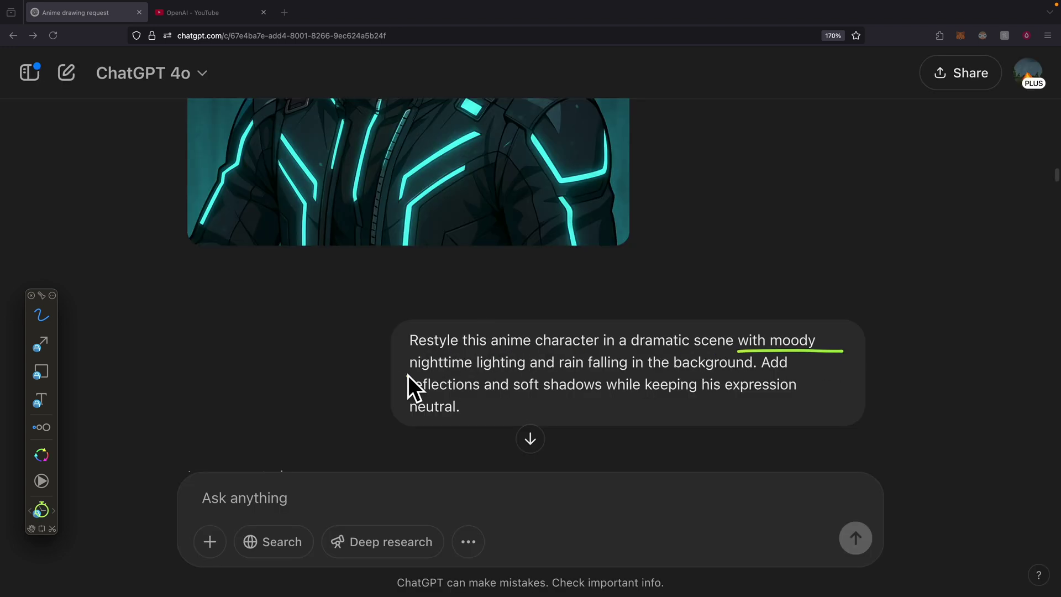
left_click_drag(401, 373, 643, 373)
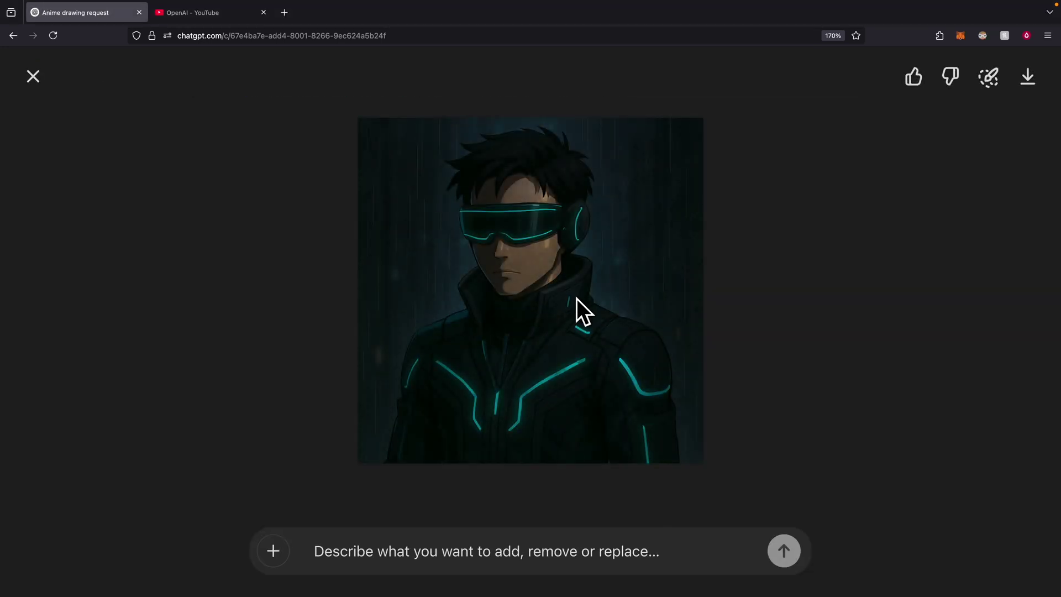
left_click_drag(473, 257, 516, 267)
mouse_move(395, 139)
left_mouse_down()
mouse_move(379, 254)
mouse_move(438, 196)
left_mouse_up()
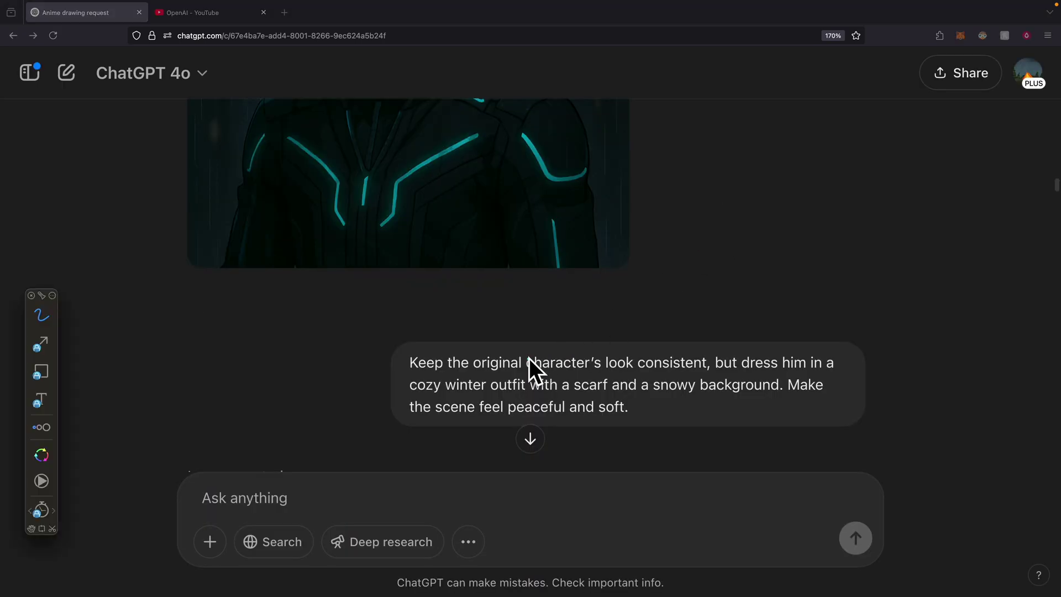
- Underline 'original character' and the cozy winter outfit with scarf, marking the previous image's jacket
left_click_drag(469, 375, 550, 373)
left_click_drag(366, 164, 476, 180)
left_click_drag(442, 393, 747, 395)
key("Escape")
- View the snowy scarf portrait full-size, circling the face, head, scarf and jacket, then close it
scroll(545, 297, "down", 5)
left_click(552, 310)
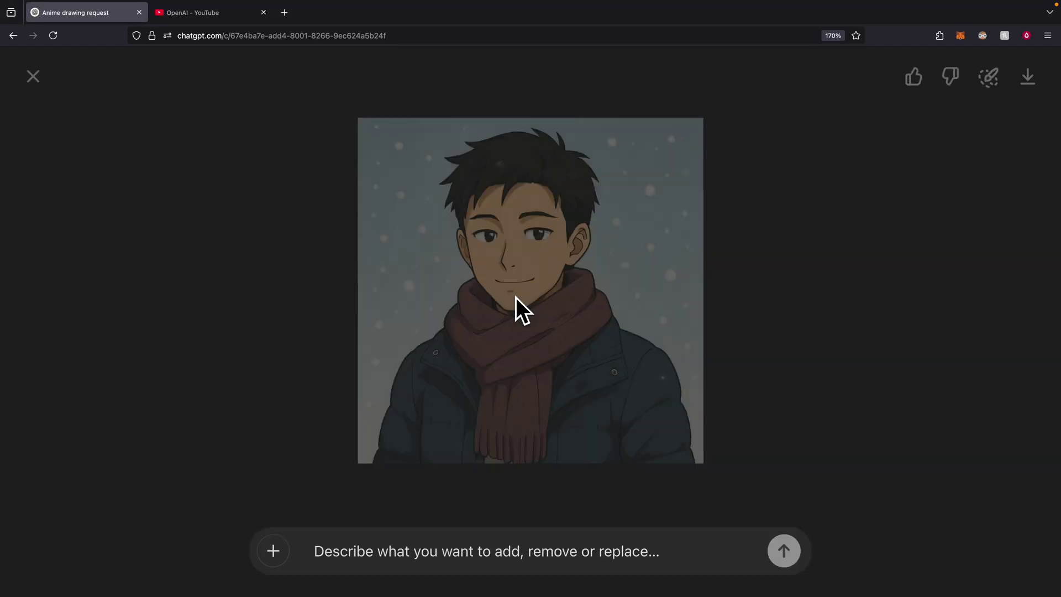
left_click_drag(505, 158, 555, 281)
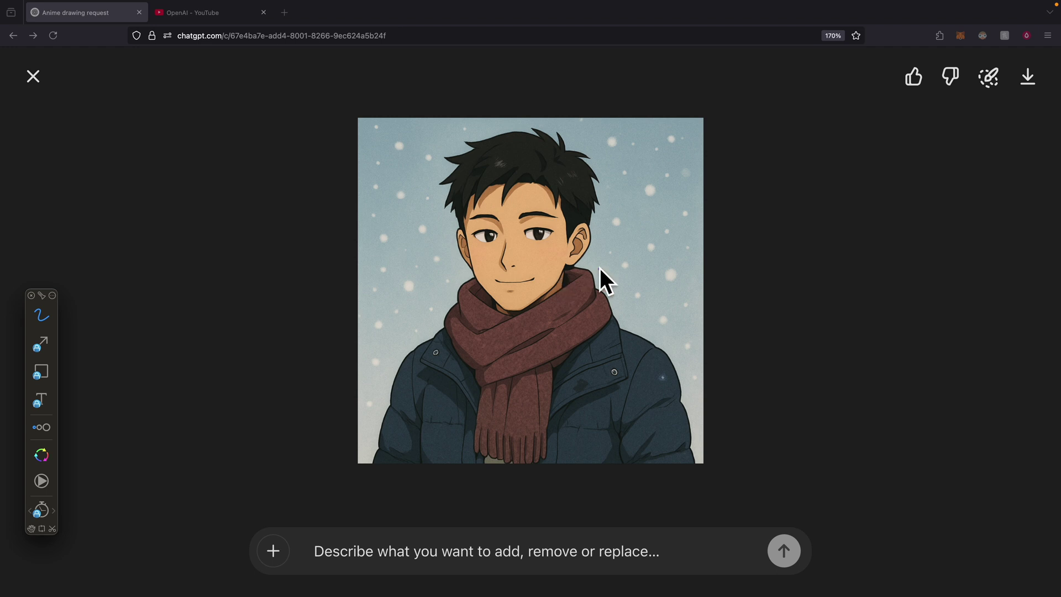
mouse_move(531, 178)
left_mouse_down()
mouse_move(637, 229)
mouse_move(503, 243)
left_mouse_up()
left_click_drag(478, 295, 475, 395)
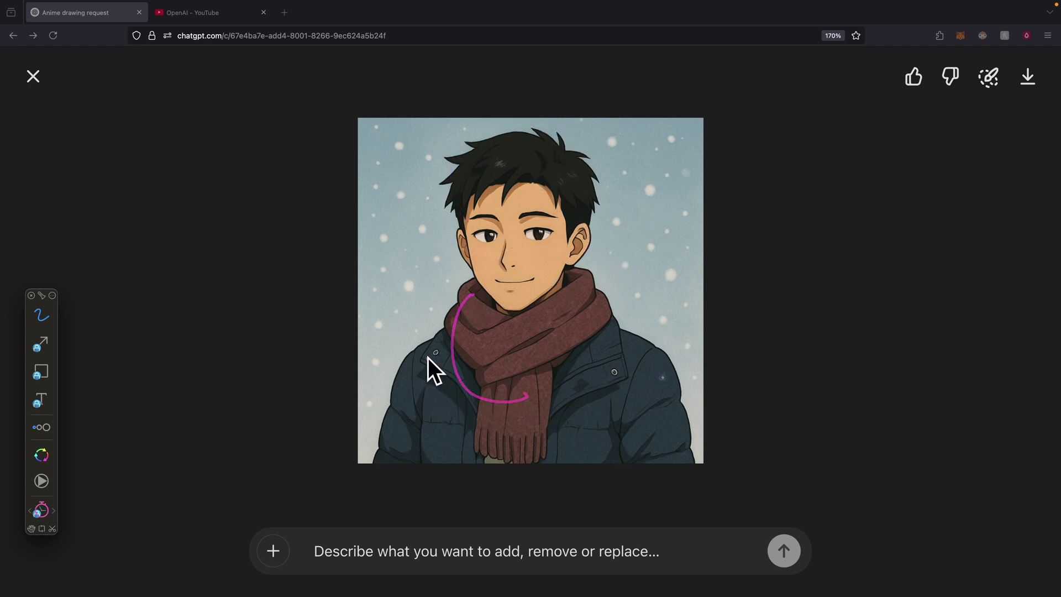
left_click_drag(426, 358, 437, 436)
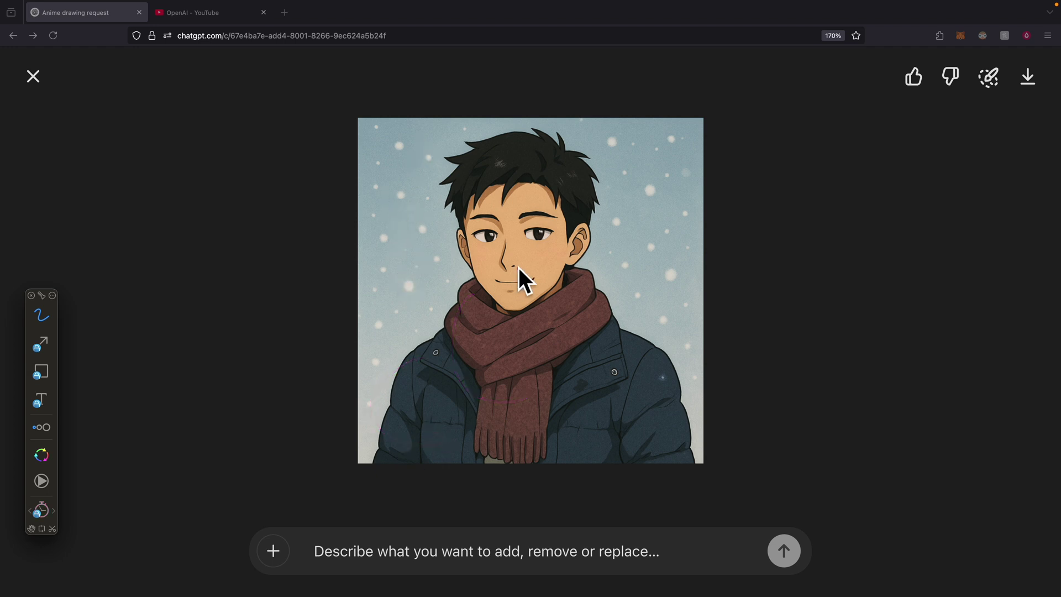
key("Escape")
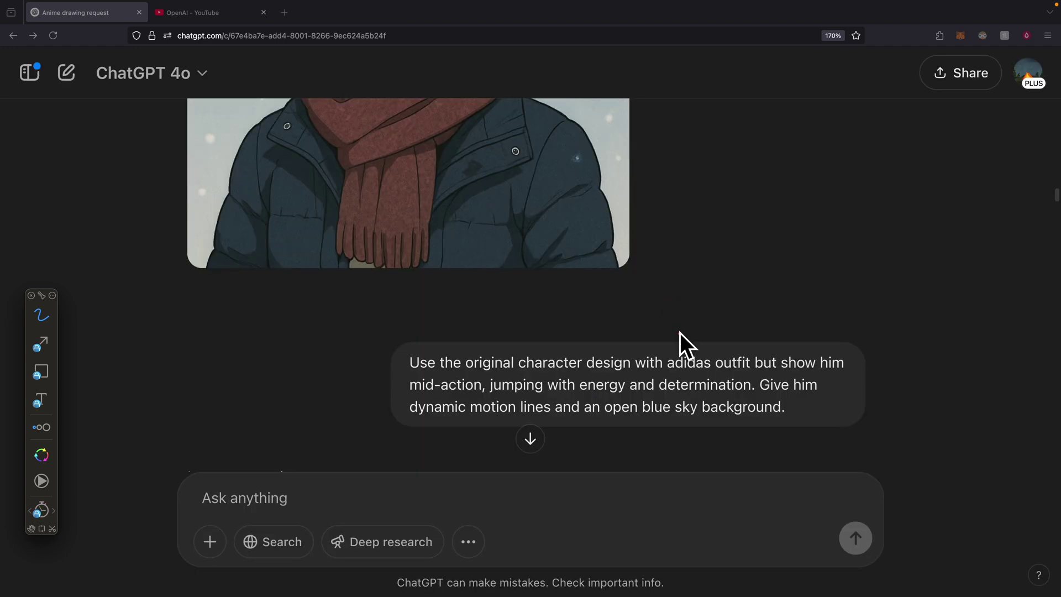
- Underline 'adidas outfit' and 'jumping with energy and determination', then view the jumping image full-size
left_click_drag(665, 376, 747, 375)
left_click_drag(492, 396, 754, 390)
scroll(611, 398, "down", 5)
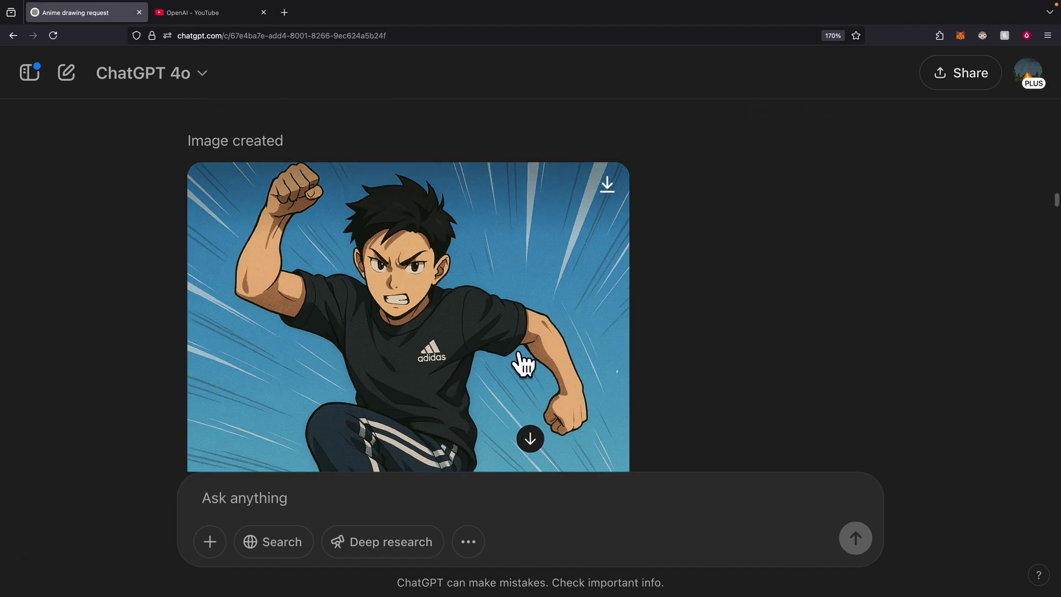
left_click(516, 360)
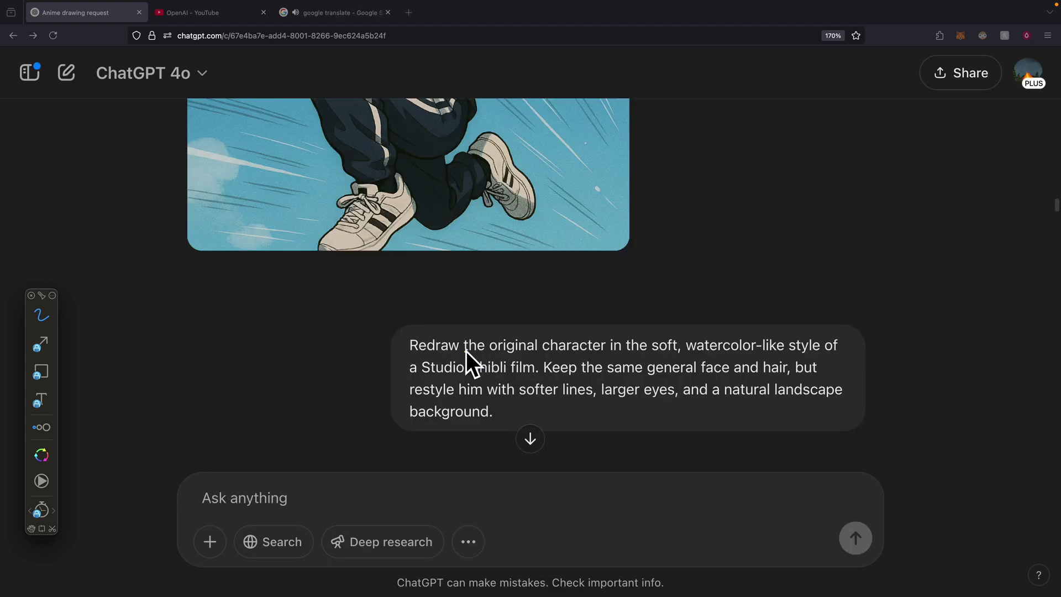
- Underline the Ghibli prompt's original character, watercolor-like, same face and hair, larger eyes; circle the portrait
left_click_drag(486, 352, 594, 359)
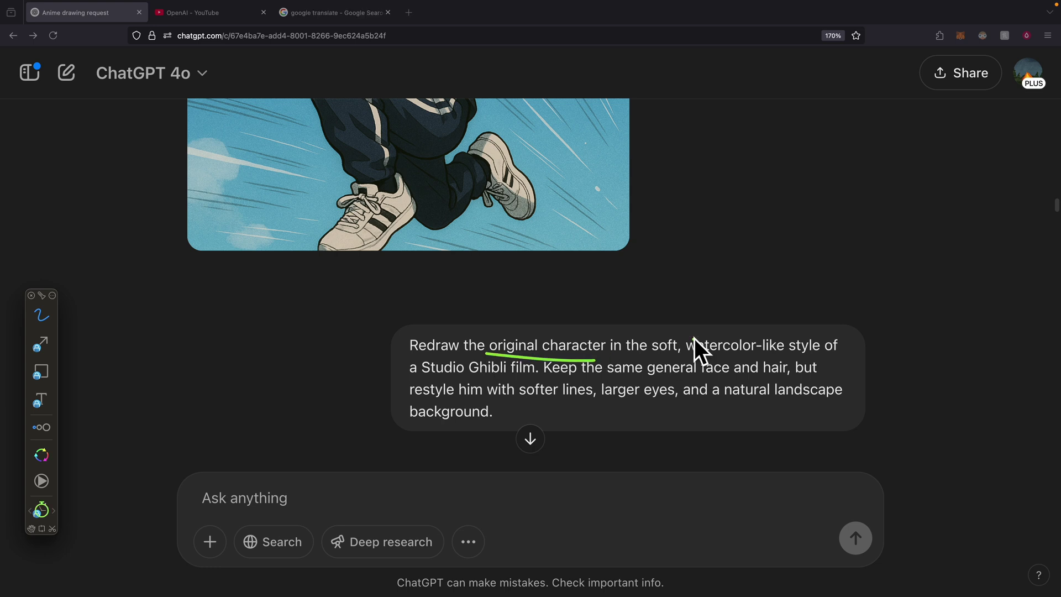
left_click_drag(699, 351, 773, 352)
left_click_drag(544, 376, 677, 376)
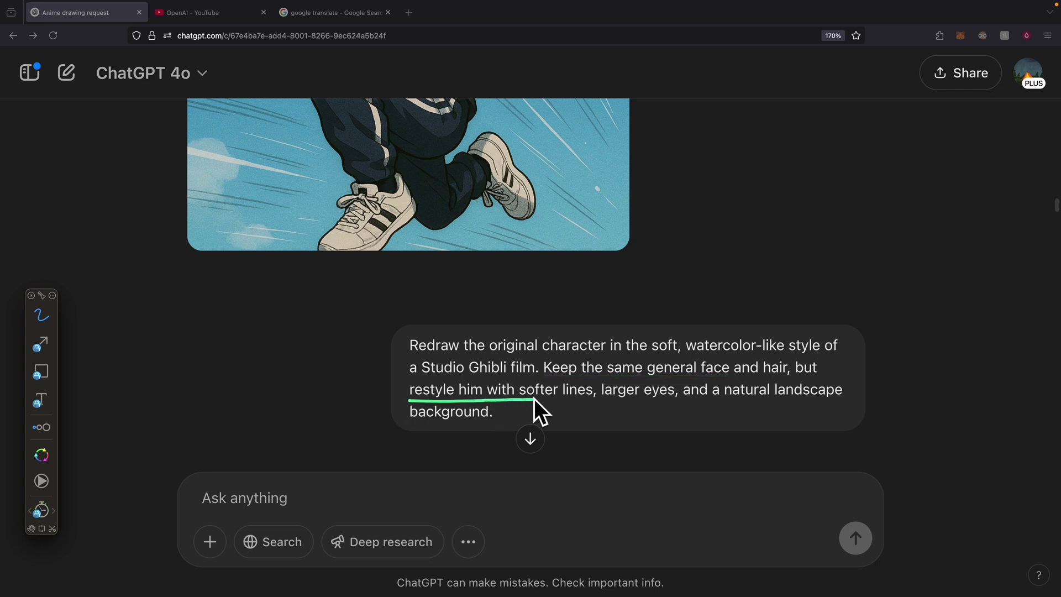
left_click_drag(598, 401, 823, 402)
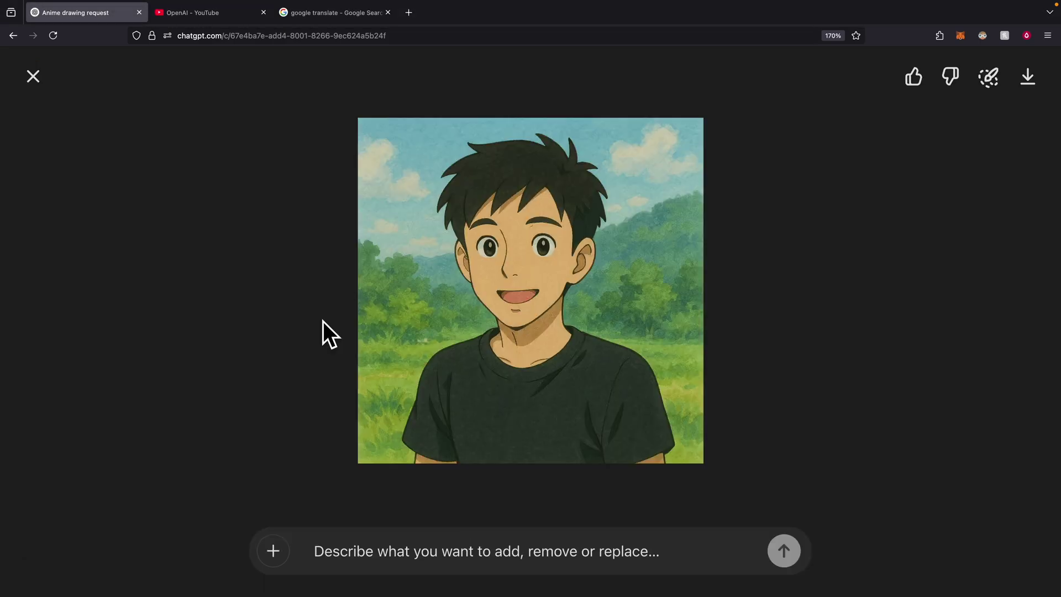
left_click_drag(507, 136, 754, 367)
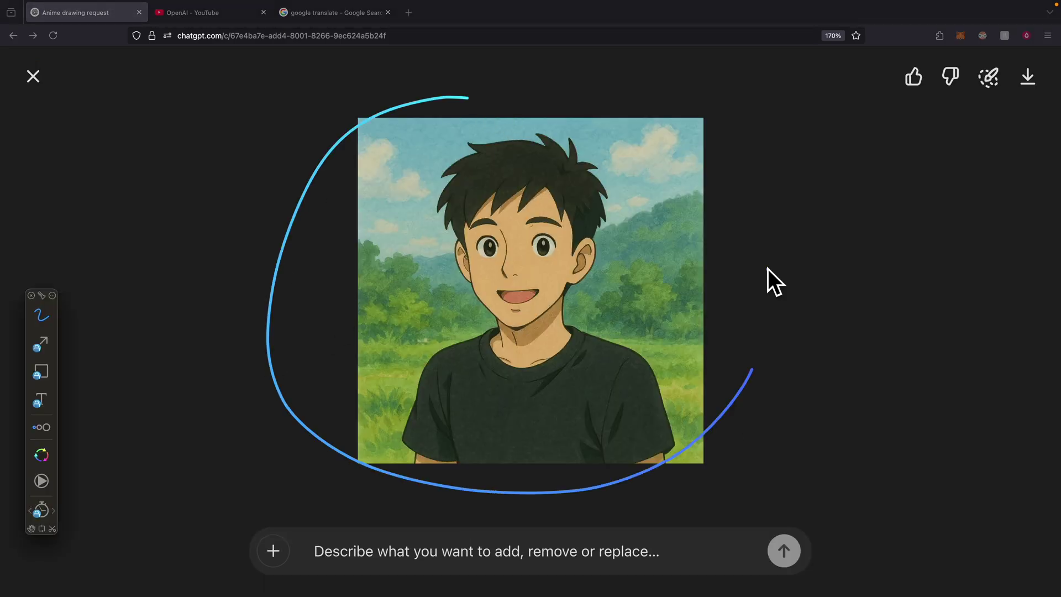
- Underline the prompt's fantasy adventurer, armor and glowing sword, and magical forest setting
key("Escape")
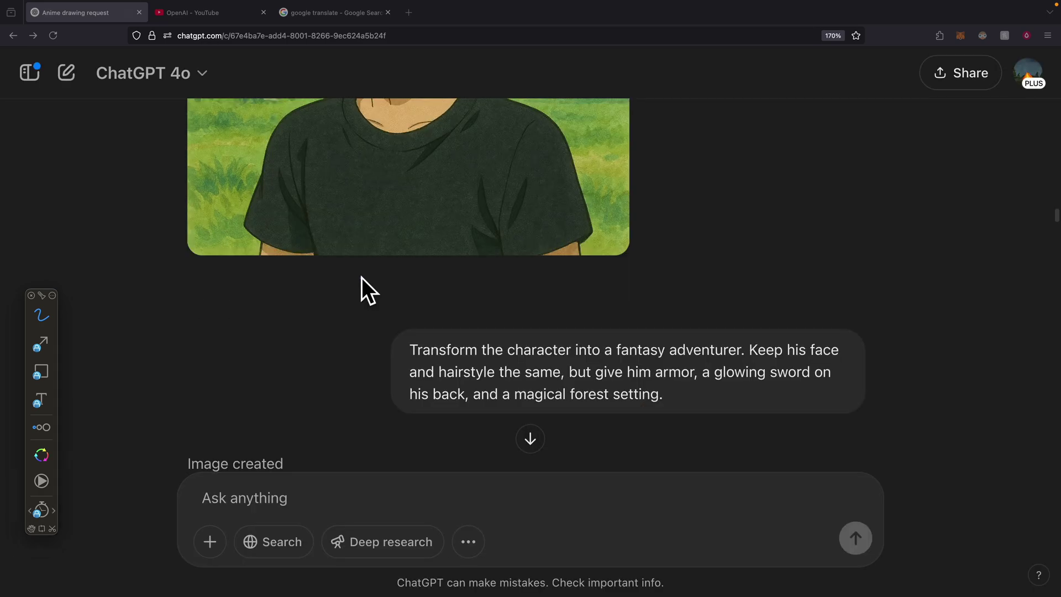
left_click_drag(618, 357, 700, 360)
left_click_drag(596, 382, 816, 381)
left_click_drag(512, 408, 660, 403)
key("Escape")
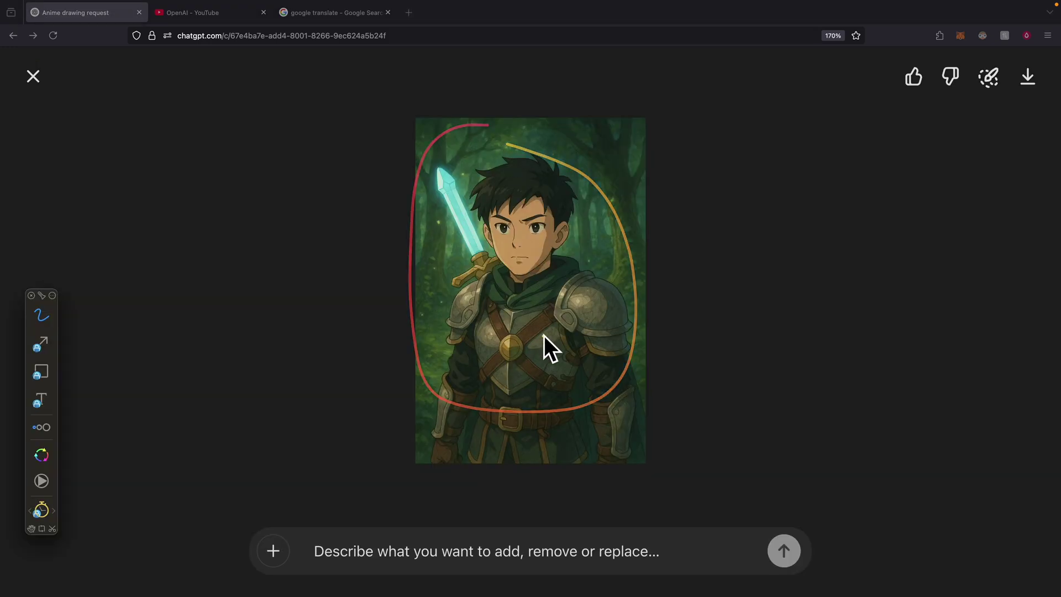
- Circle the knight and his head in the full-size fantasy image
mouse_move(511, 153)
left_mouse_down()
mouse_move(422, 450)
mouse_move(496, 170)
left_mouse_up()
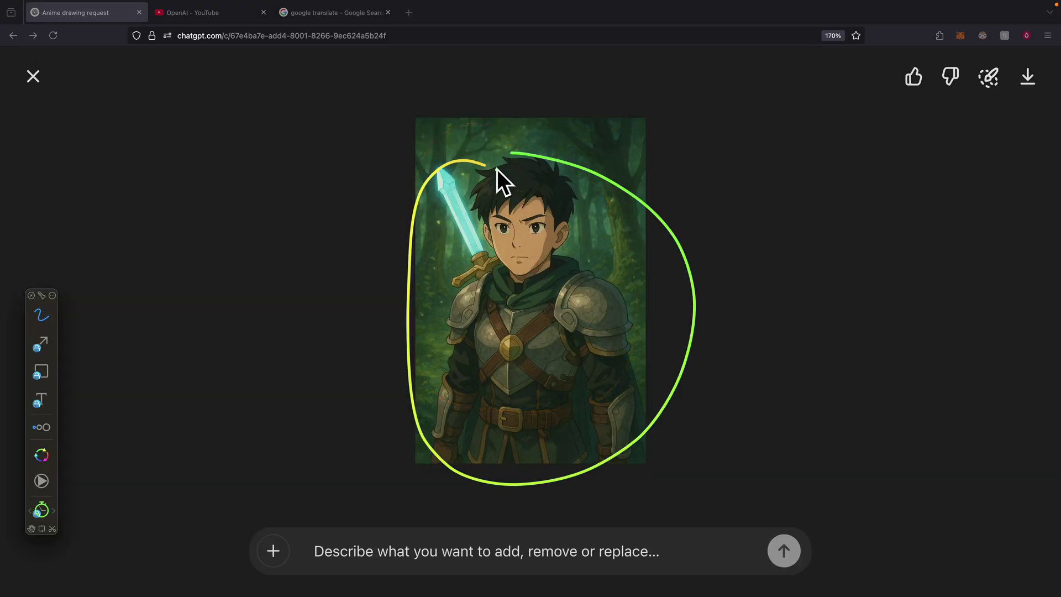
left_click_drag(607, 167, 632, 269)
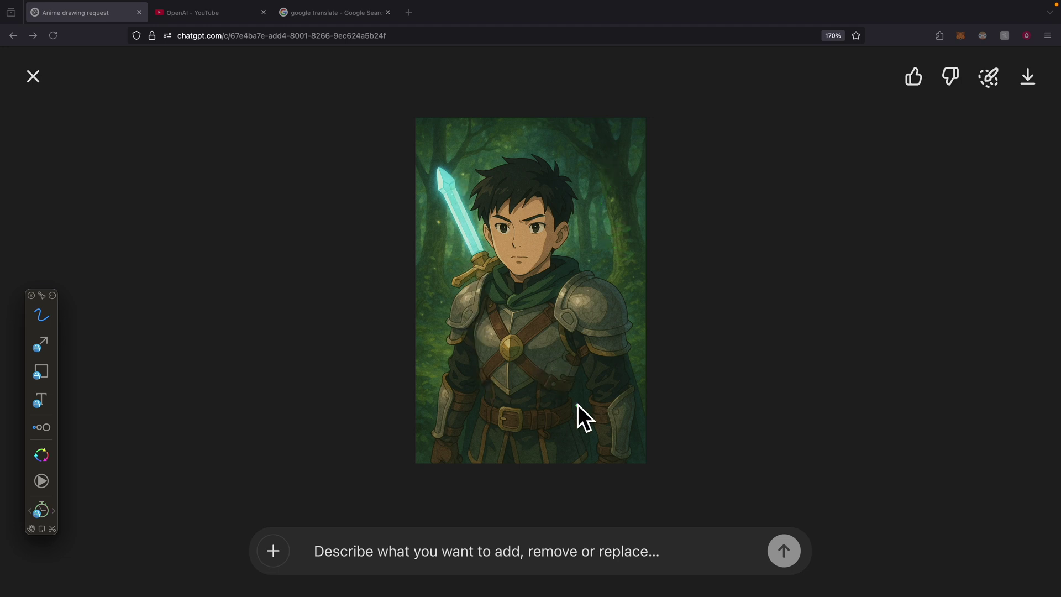
left_click_drag(517, 151, 521, 147)
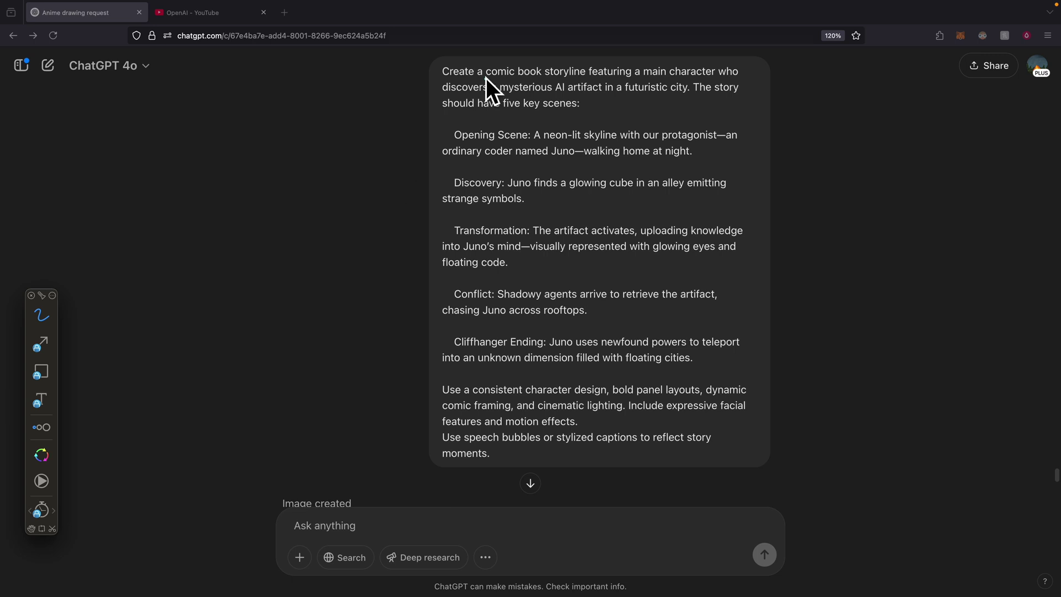
- Underline the comic prompt's main character, Opening Scene, Discovery, Transformation and cliffhanger teleport lines
left_click_drag(642, 82, 726, 81)
left_click_drag(454, 141, 525, 141)
left_click_drag(459, 193, 517, 194)
left_click_drag(460, 244, 486, 247)
left_click_drag(453, 349, 537, 350)
key("Escape")
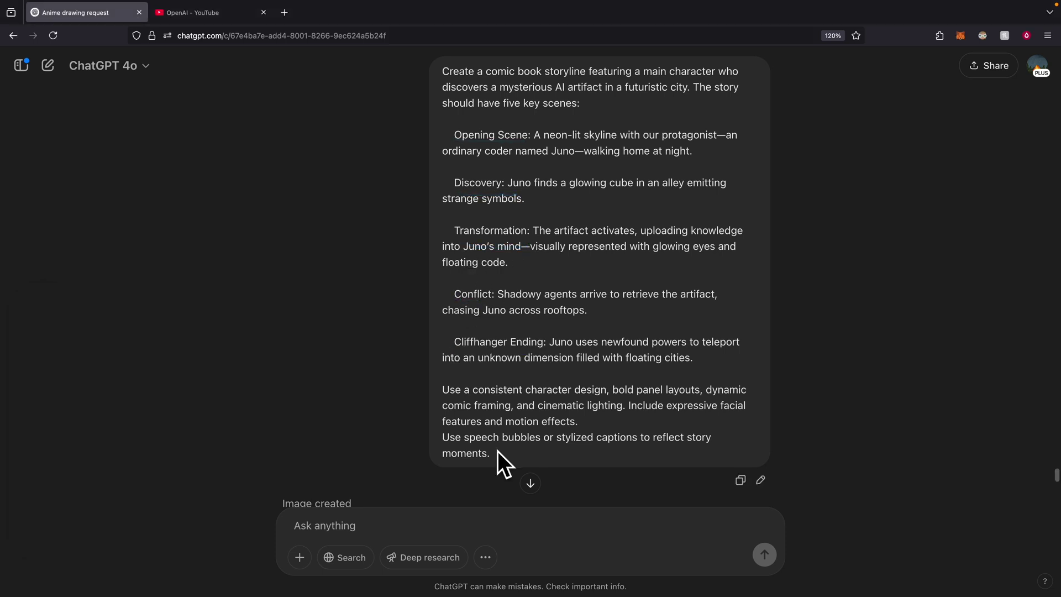
- Select the storyline prompt, then view the six-panel comic full screen zoomed in
mouse_move(497, 453)
left_mouse_down()
mouse_move(462, 123)
mouse_move(440, 68)
left_mouse_up()
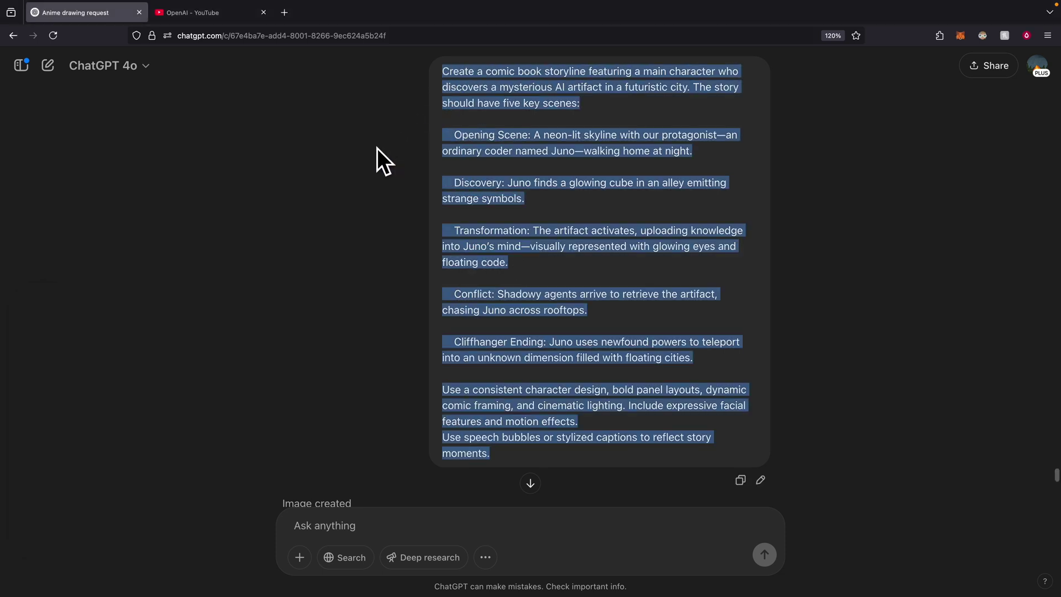
scroll(369, 193, "down", 5)
left_click(391, 272)
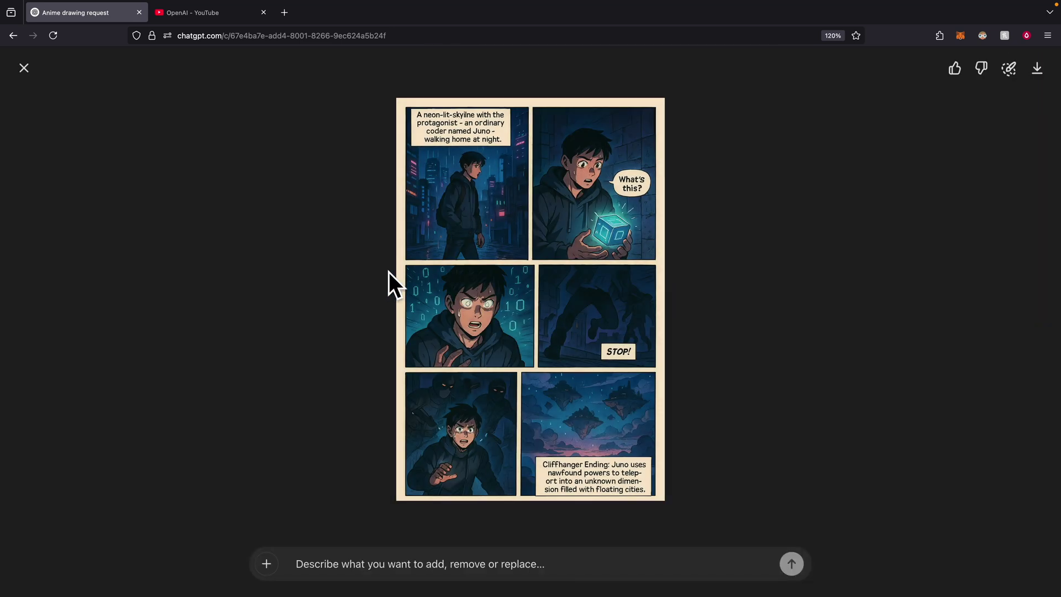
key("ctrl+plus")
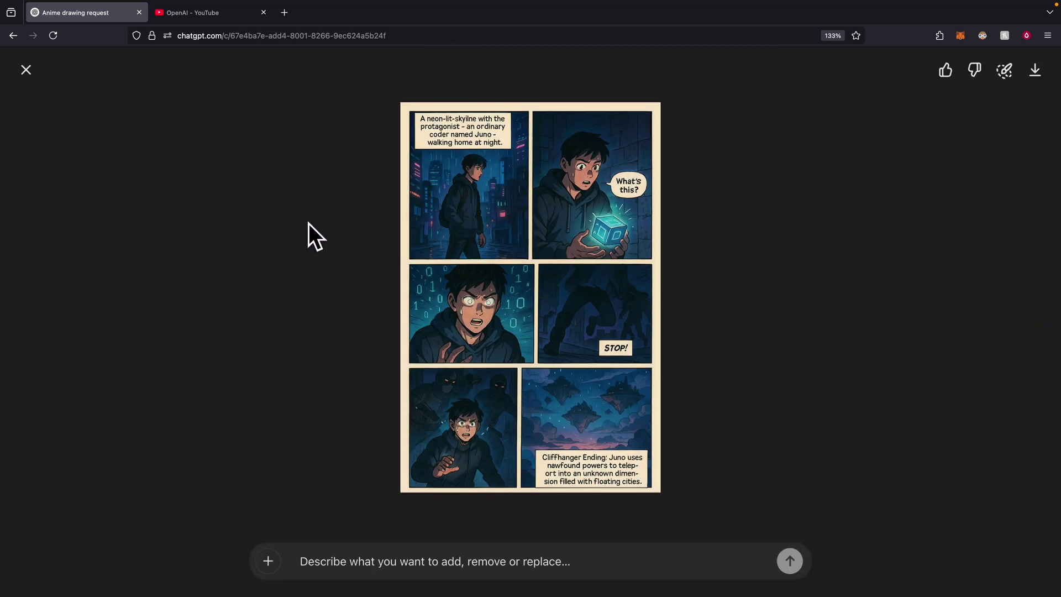
key("ctrl+shift+d")
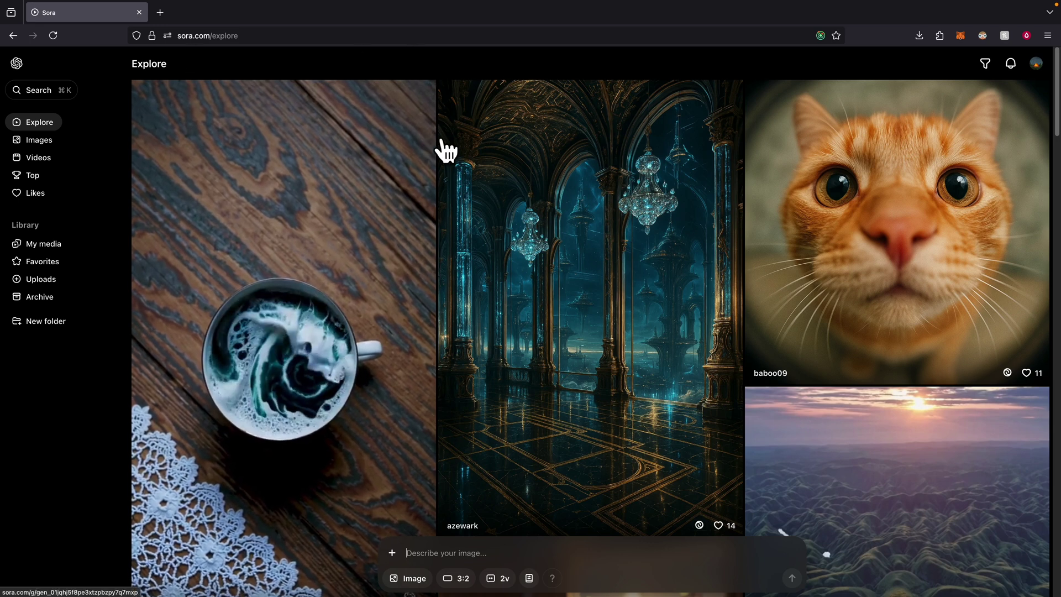
- Remix the Cyber-Baroque Splendor hall, adding the library anime character with the window-scene prompt
left_click(580, 244)
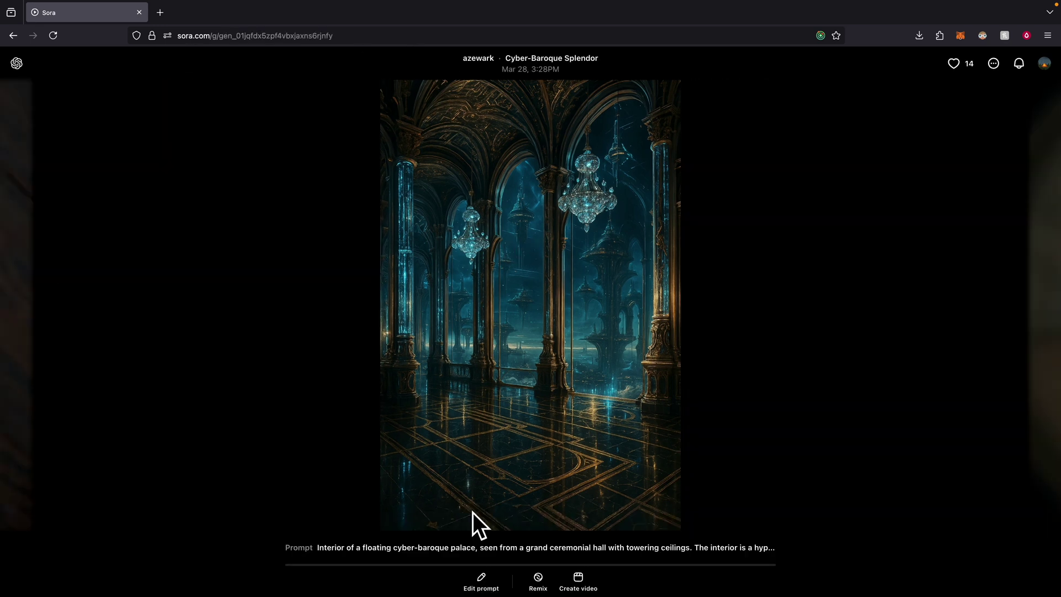
left_click(544, 585)
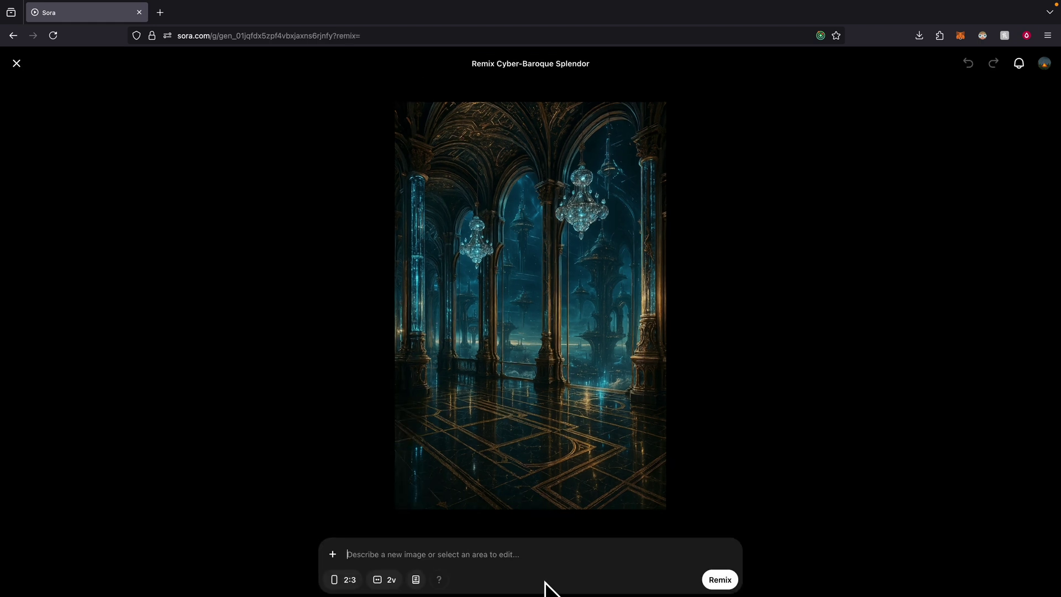
left_click(332, 552)
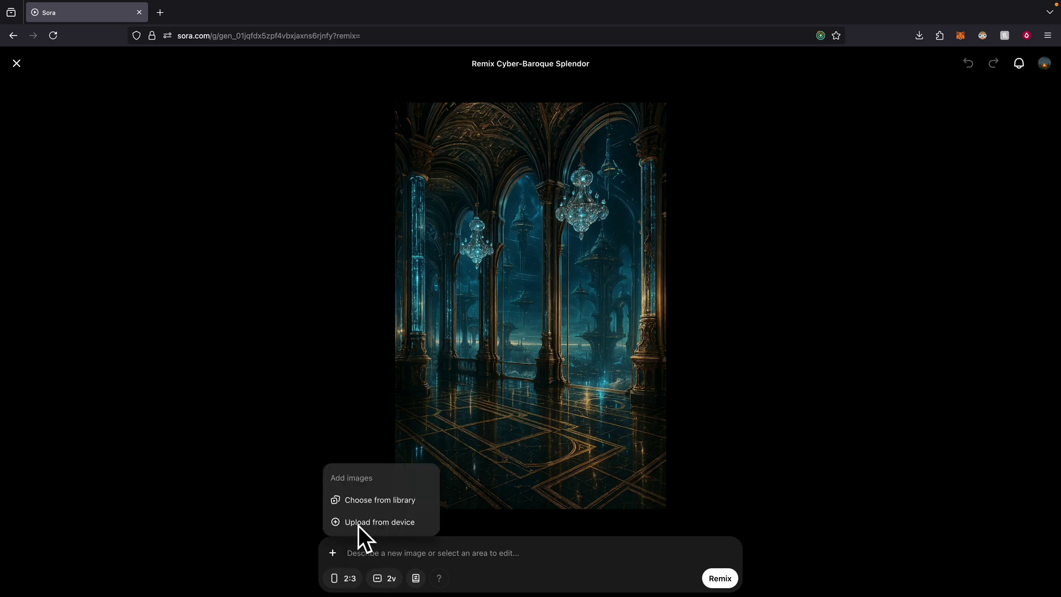
left_click(389, 500)
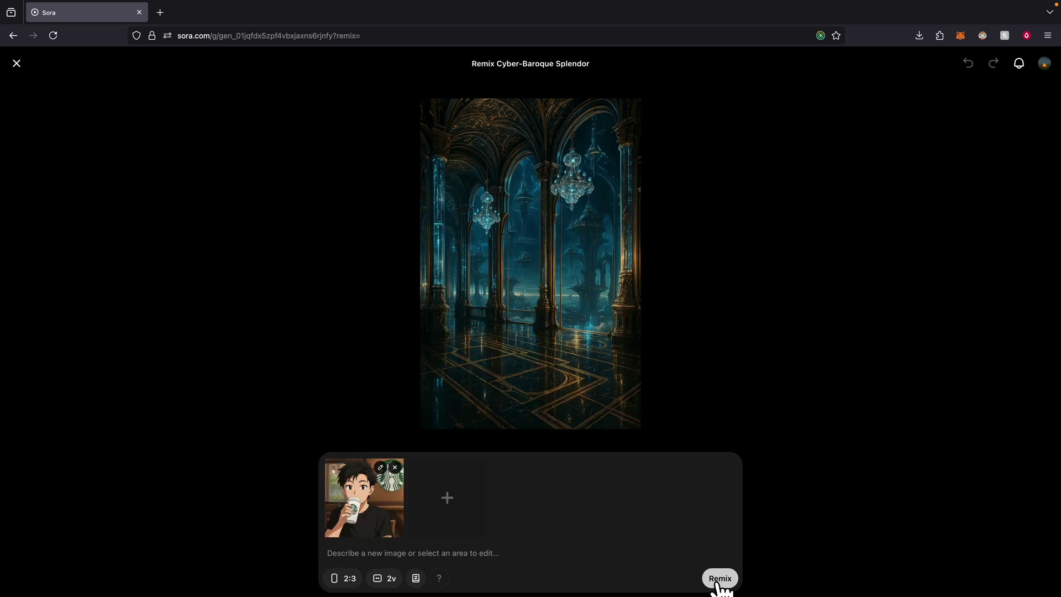
type("This animate character standing by the window and looking out the view")
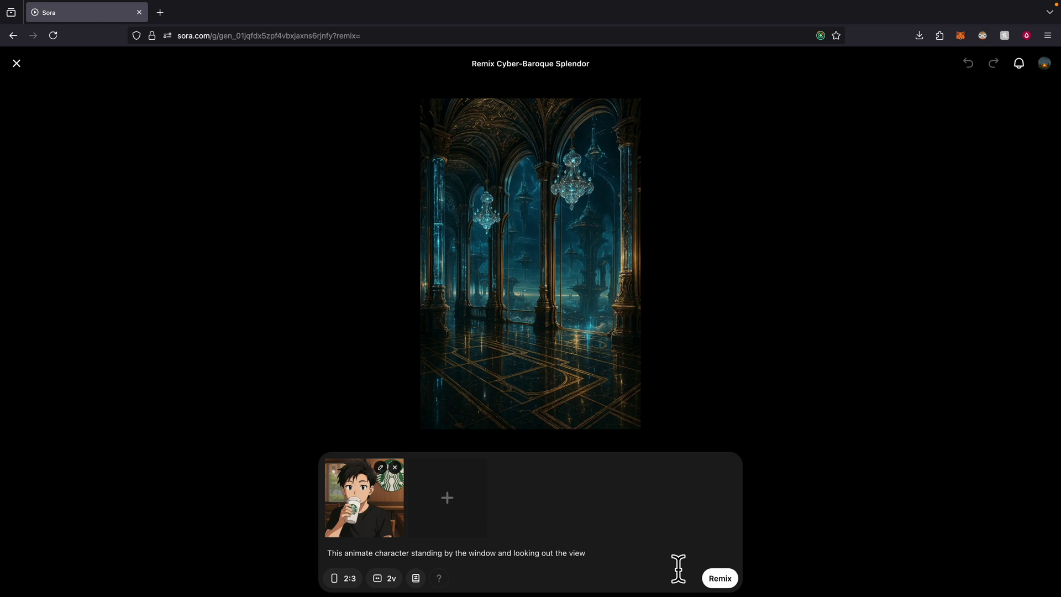
left_click(713, 579)
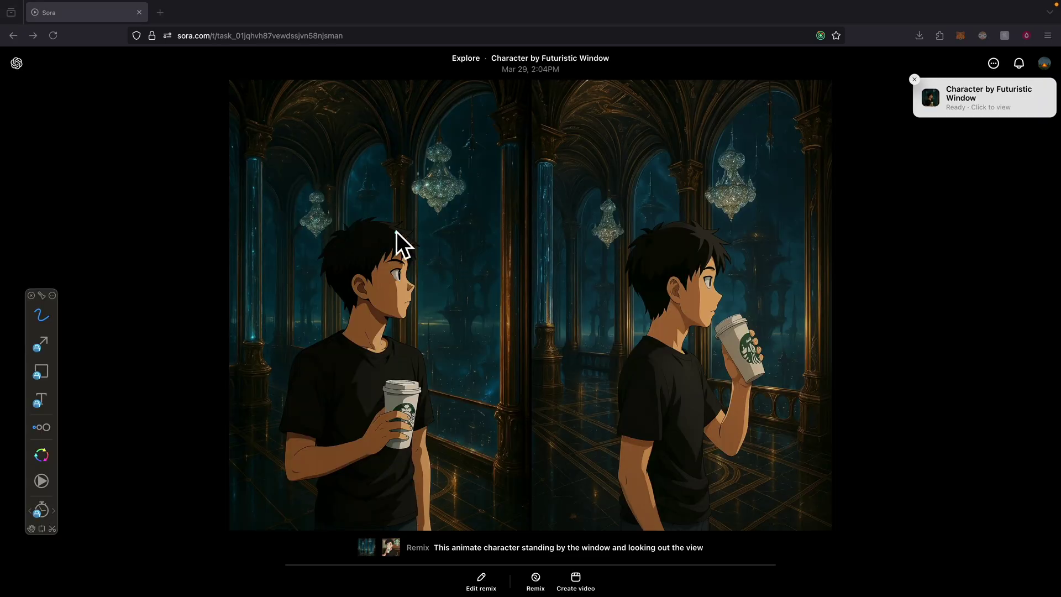
- Circle both characters in the generated Character by Futuristic Window image
mouse_move(343, 91)
left_mouse_down()
mouse_move(256, 147)
mouse_move(936, 214)
mouse_move(374, 161)
left_mouse_up()
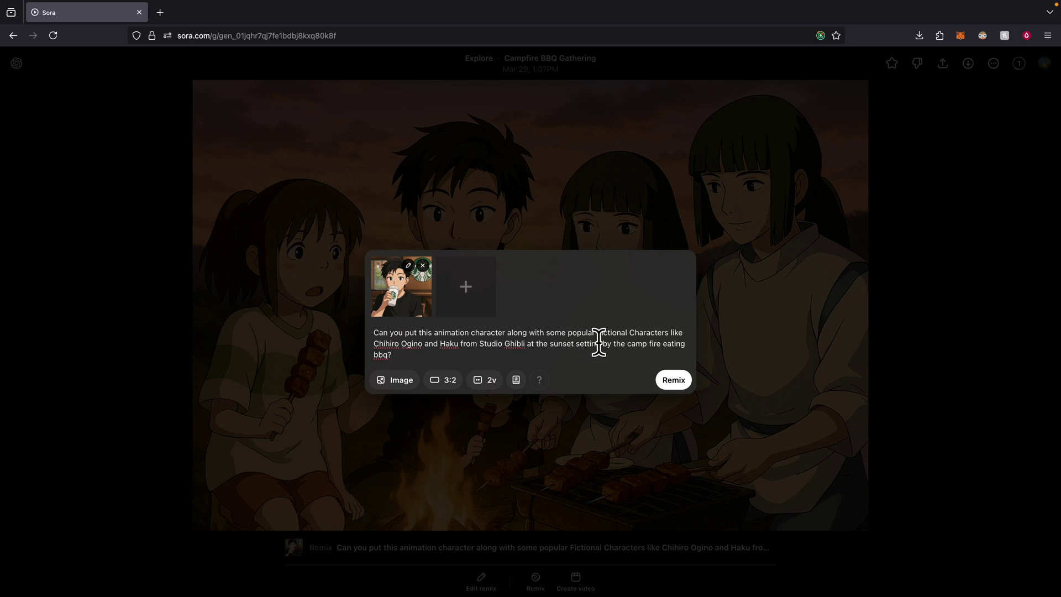
- Highlight 'Studio Ghibli' in the Campfire BBQ prompt, close it, and circle the campfire boy
left_click_drag(525, 344, 480, 344)
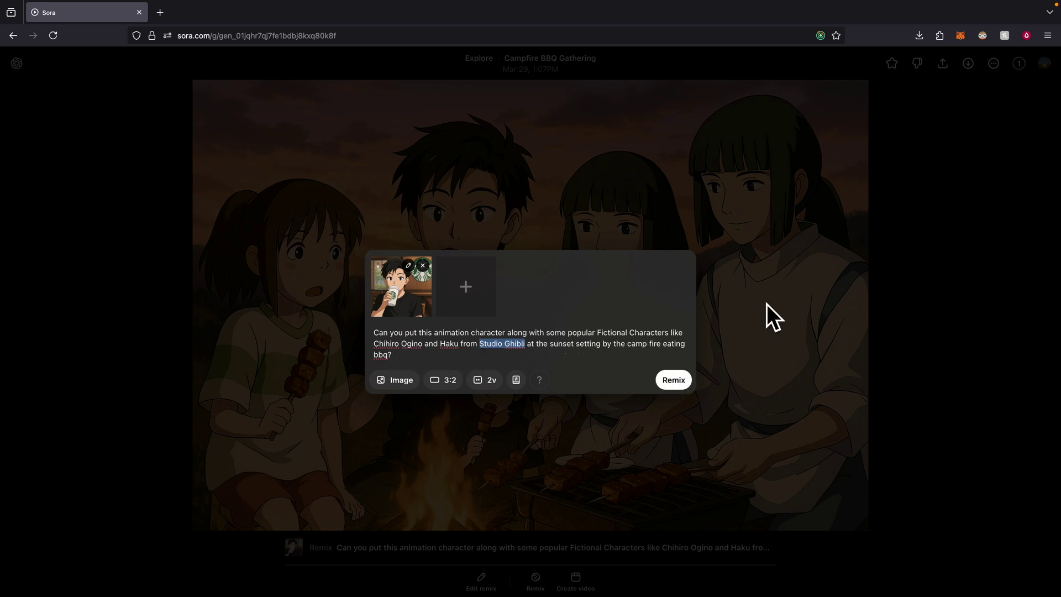
left_click(722, 318)
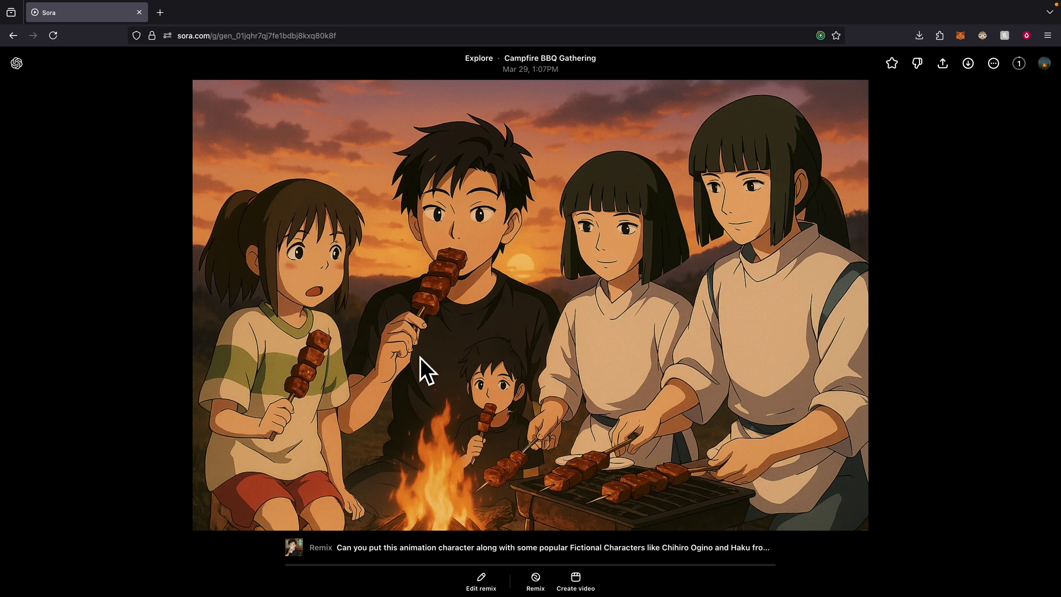
key("ctrl+shift+a")
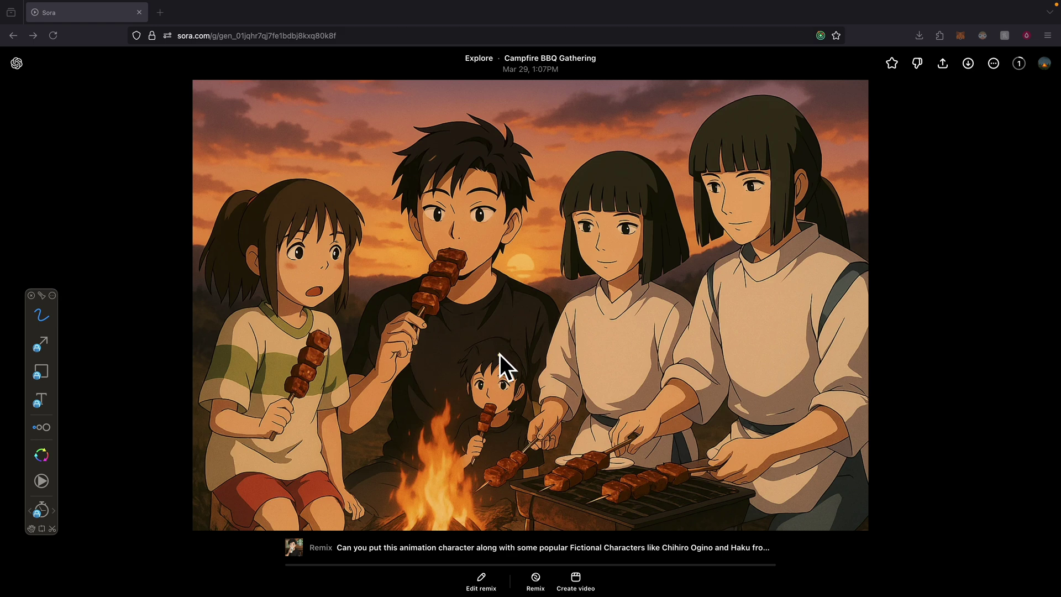
left_click_drag(466, 357, 487, 347)
scroll(377, 292, "down", 1)
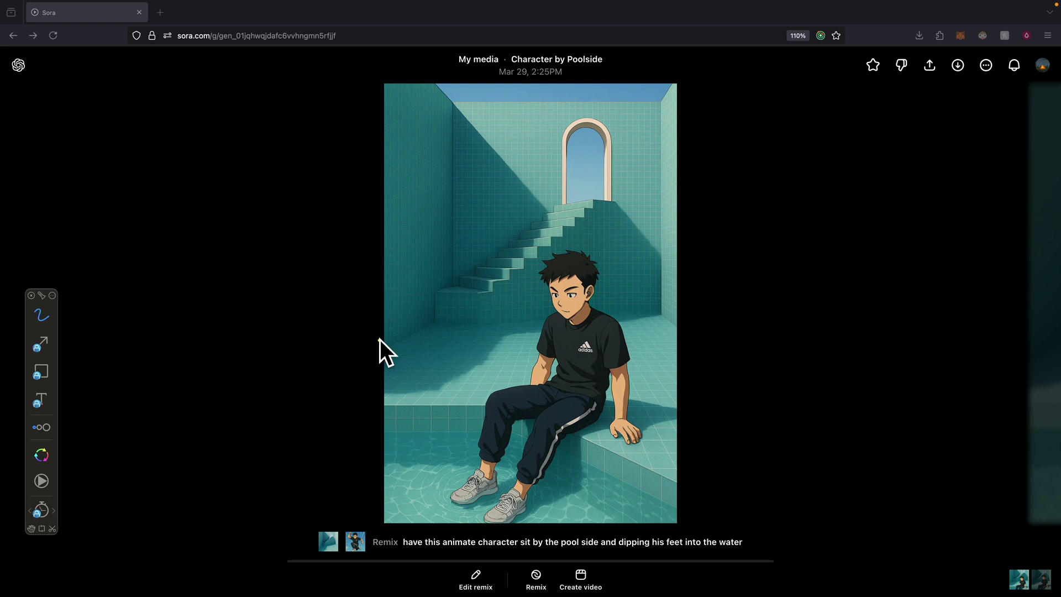
- Underline the Character by Poolside prompt through 'dipping his feet' and start a video from it
mouse_move(327, 545)
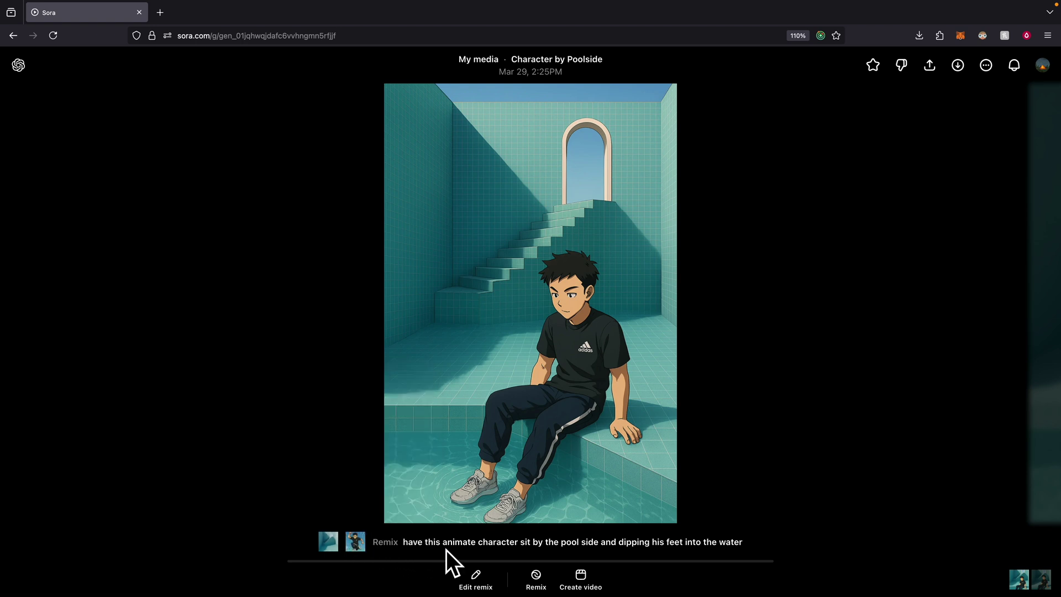
left_click_drag(448, 551, 520, 555)
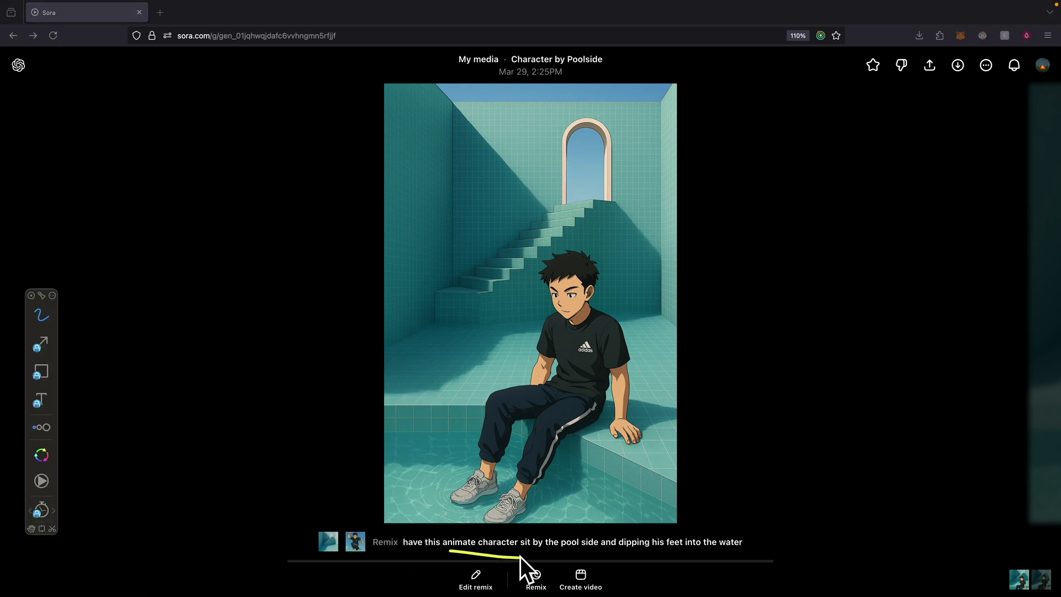
left_click_drag(681, 551, 732, 545)
left_click(590, 586)
- Set the poolside video to 9:16 portrait, 5 seconds, at 720p resolution
left_click(436, 421)
left_click(471, 366)
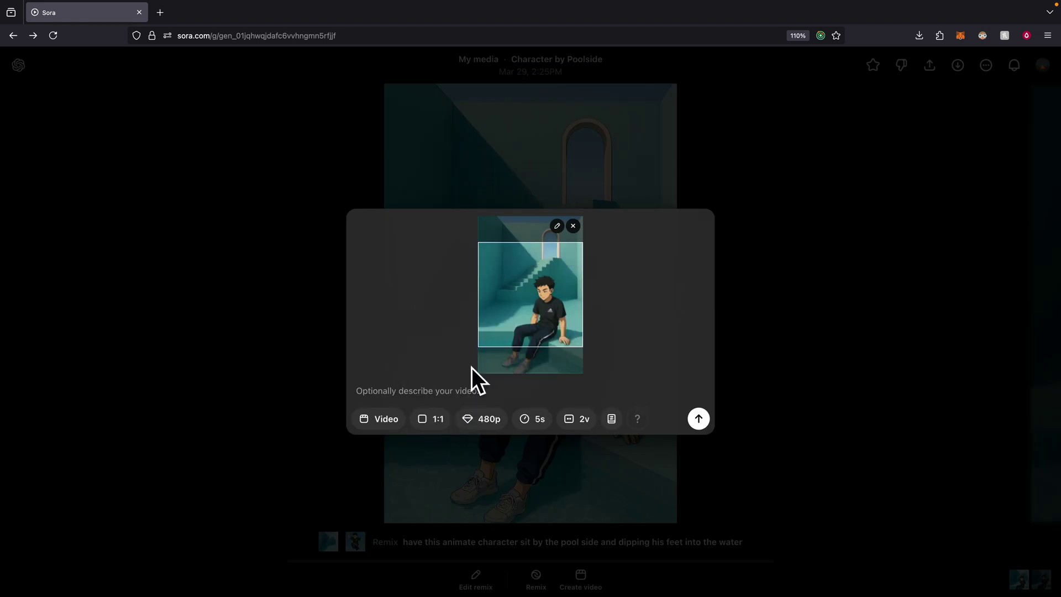
left_click(436, 419)
left_click(475, 388)
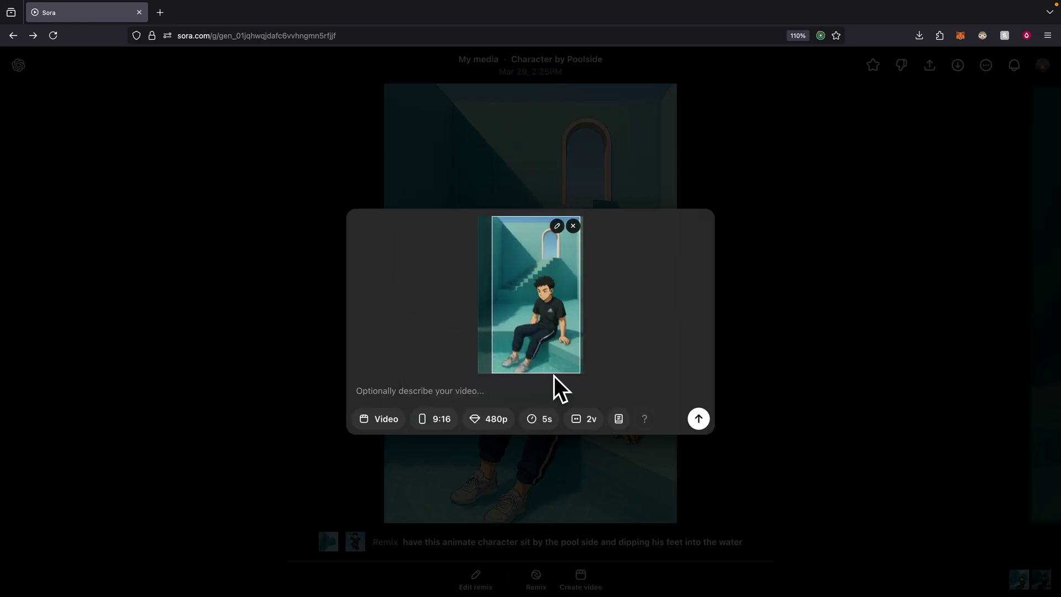
left_click(540, 421)
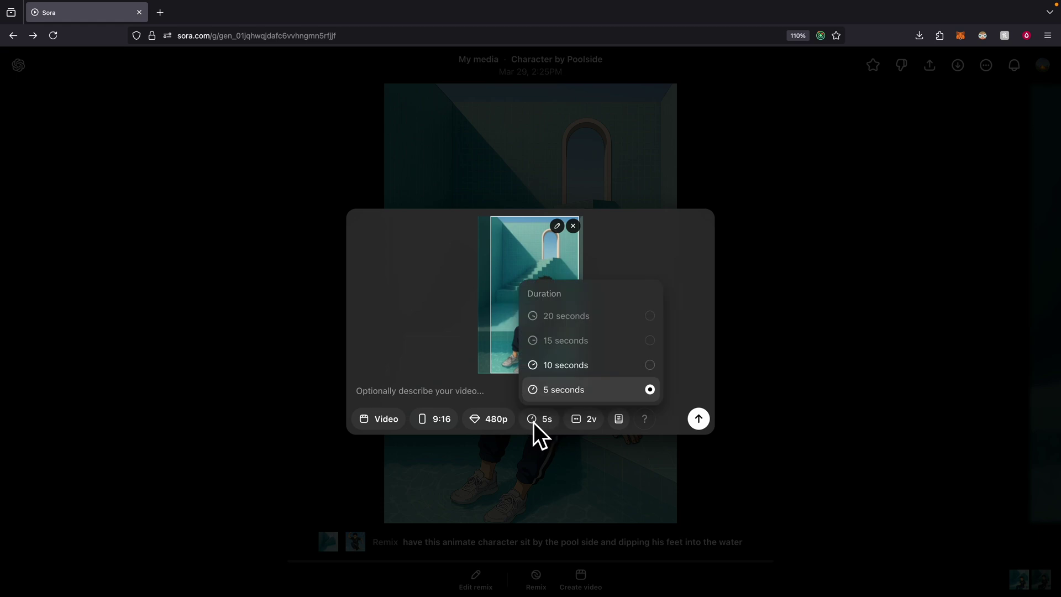
left_click(487, 419)
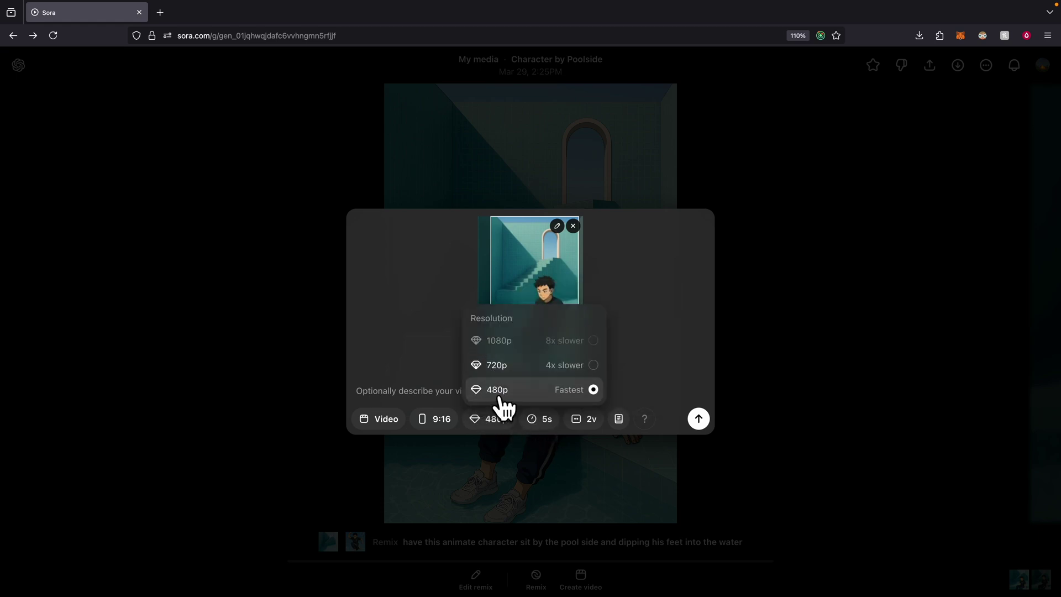
left_click(507, 366)
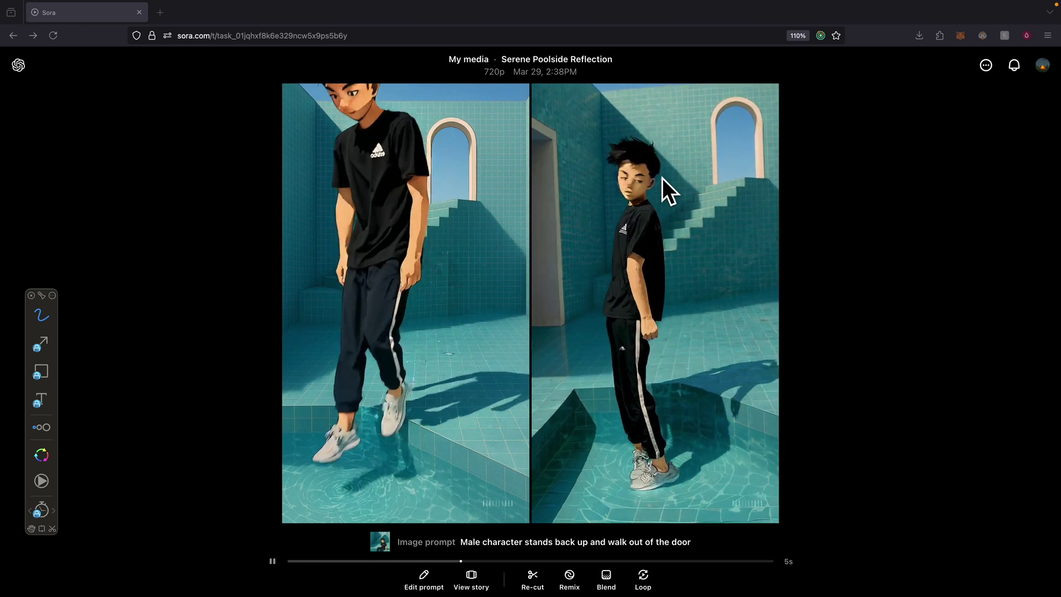
mouse_move(591, 128)
left_mouse_down()
mouse_move(577, 402)
mouse_move(652, 116)
left_mouse_up()
mouse_move(547, 106)
left_mouse_down()
mouse_move(542, 203)
mouse_move(583, 281)
mouse_move(553, 105)
left_mouse_up()
mouse_move(626, 120)
left_mouse_down()
mouse_move(599, 173)
mouse_move(610, 158)
left_mouse_up()
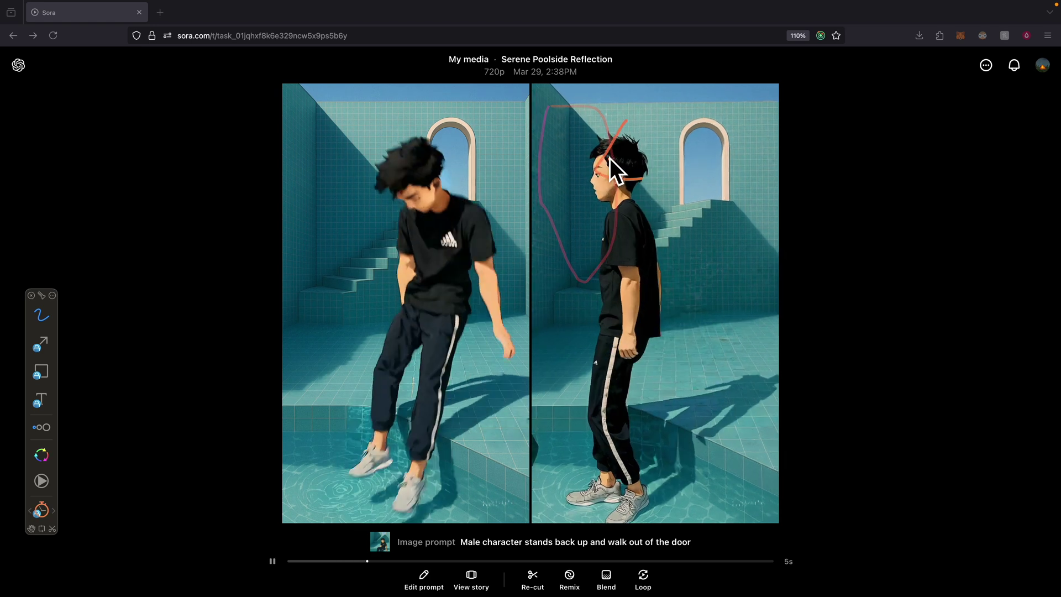